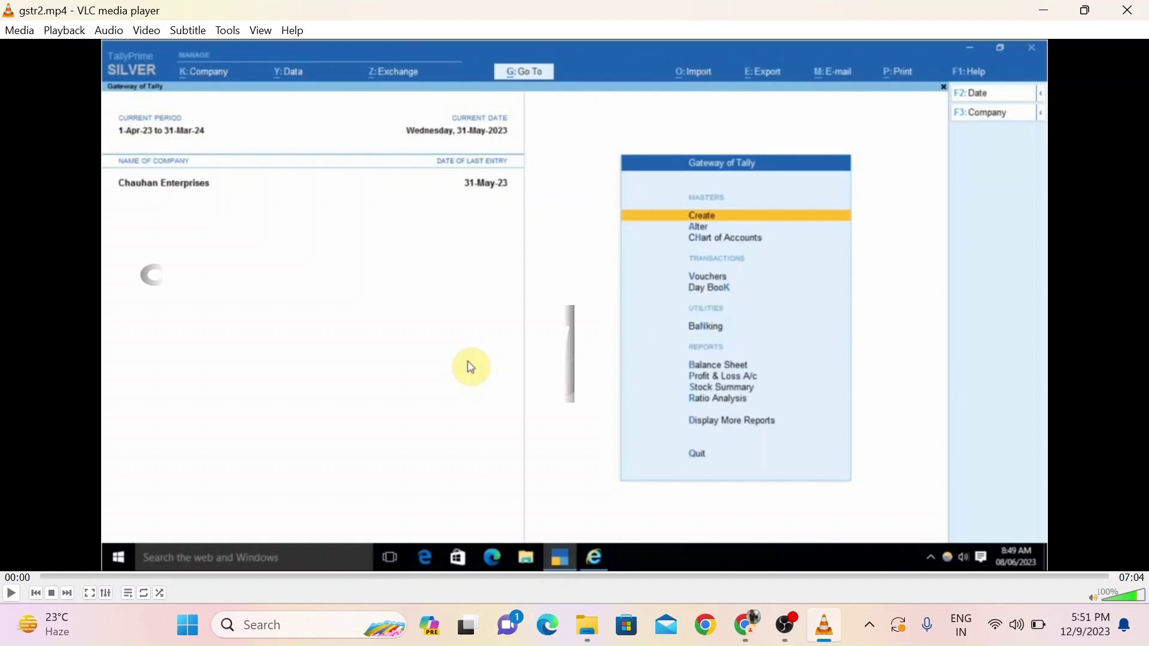
Step: Play the gstr2.mp4 video in full screen
{"action": "key", "text": "f"}
{"action": "key", "text": "space"}
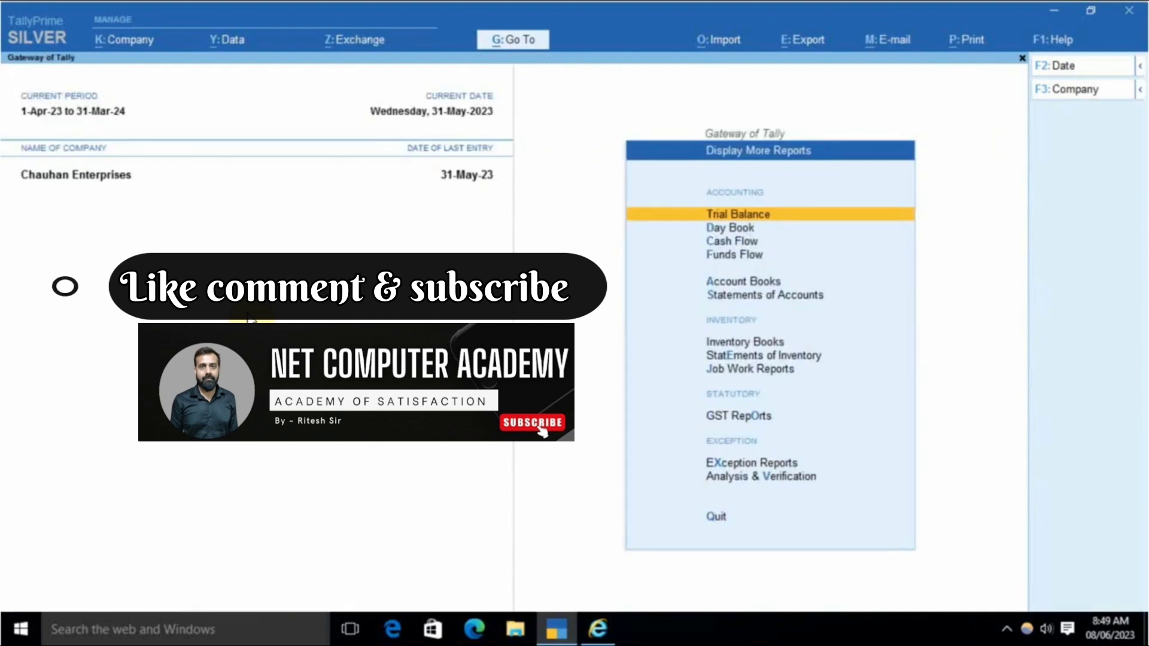
Step: Open the GSTR-1 report from the GST reports
{"action": "key", "text": "o"}
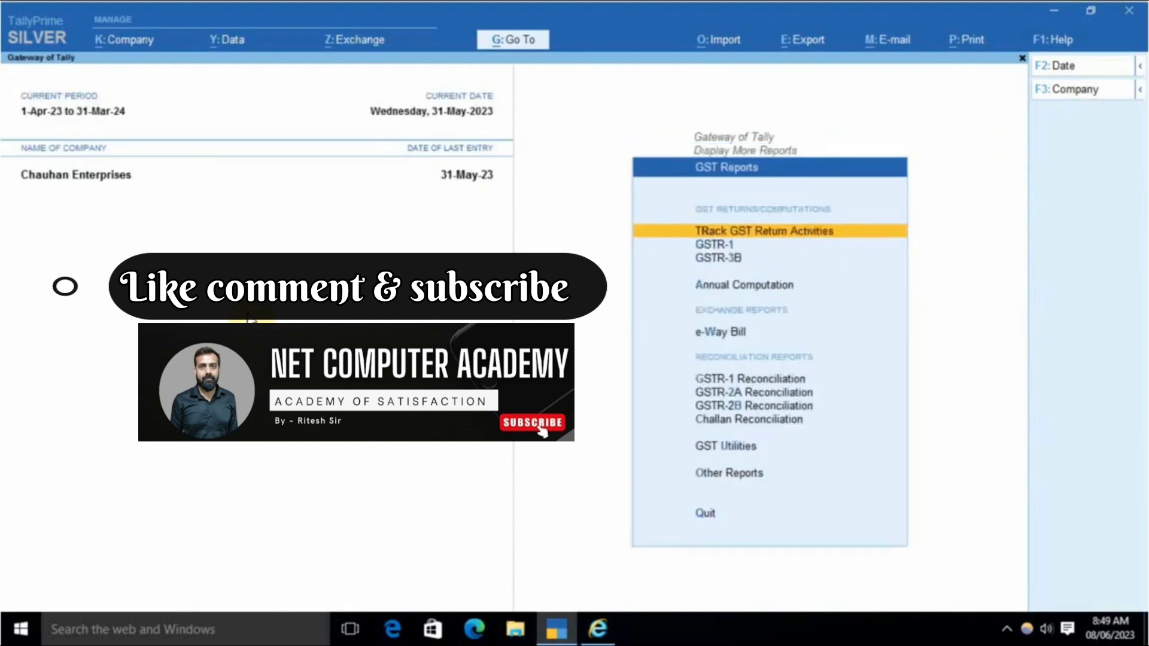
{"action": "key", "text": "Down"}
{"action": "key", "text": "Return"}
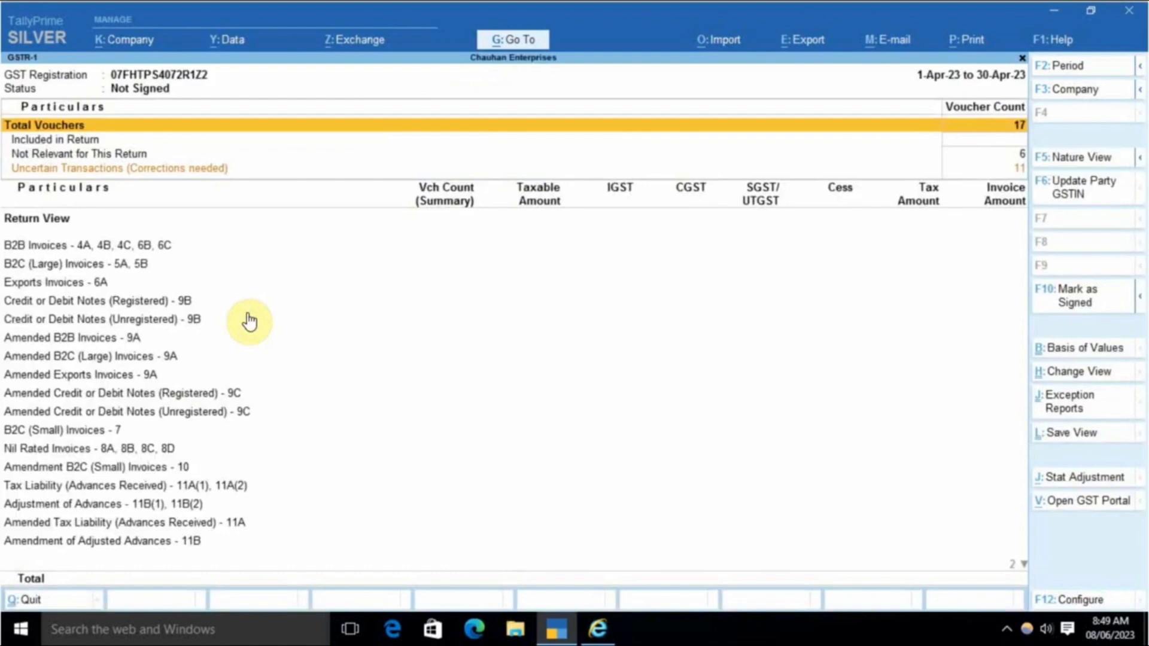
Step: Set the GSTR-1 report period from 1-5-2023 to 31-5-2023
{"action": "key", "text": "F2"}
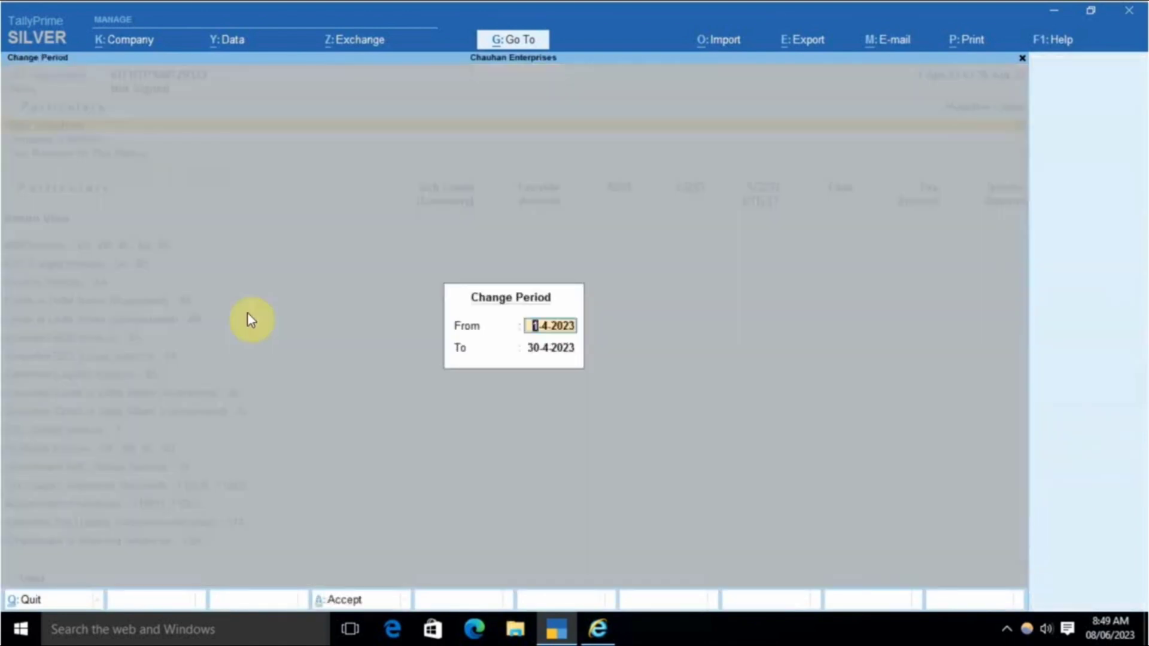
{"action": "type", "text": "1-5-2023"}
{"action": "key", "text": "Return"}
{"action": "type", "text": "31"}
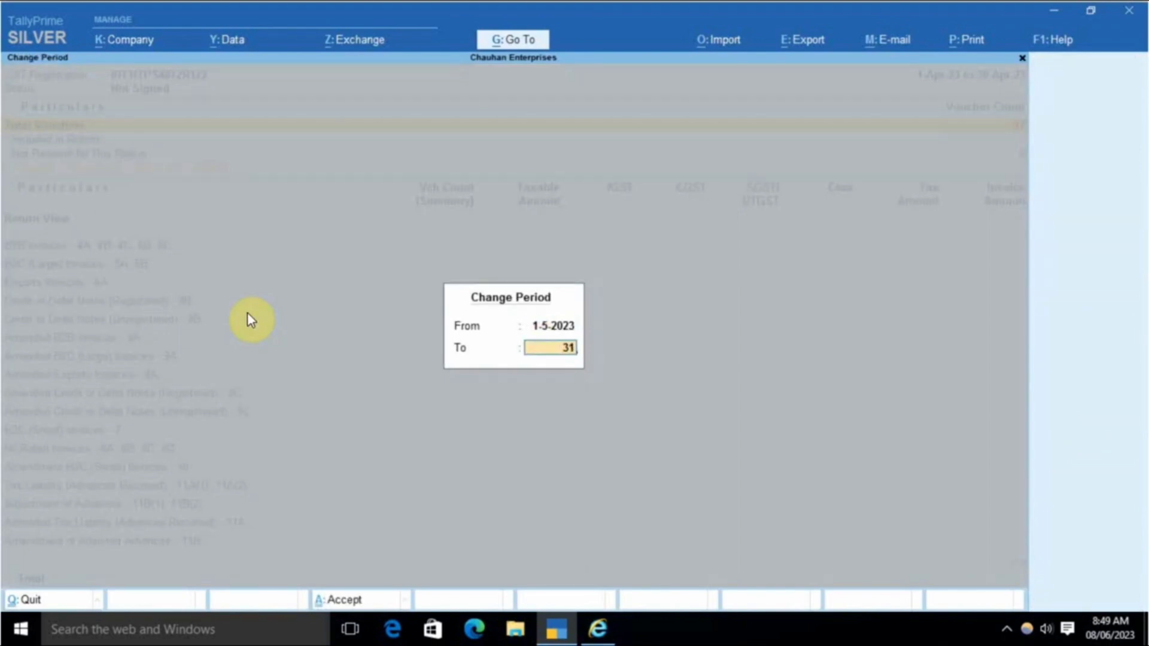
{"action": "type", "text": "-5-2023"}
{"action": "key", "text": "Return"}
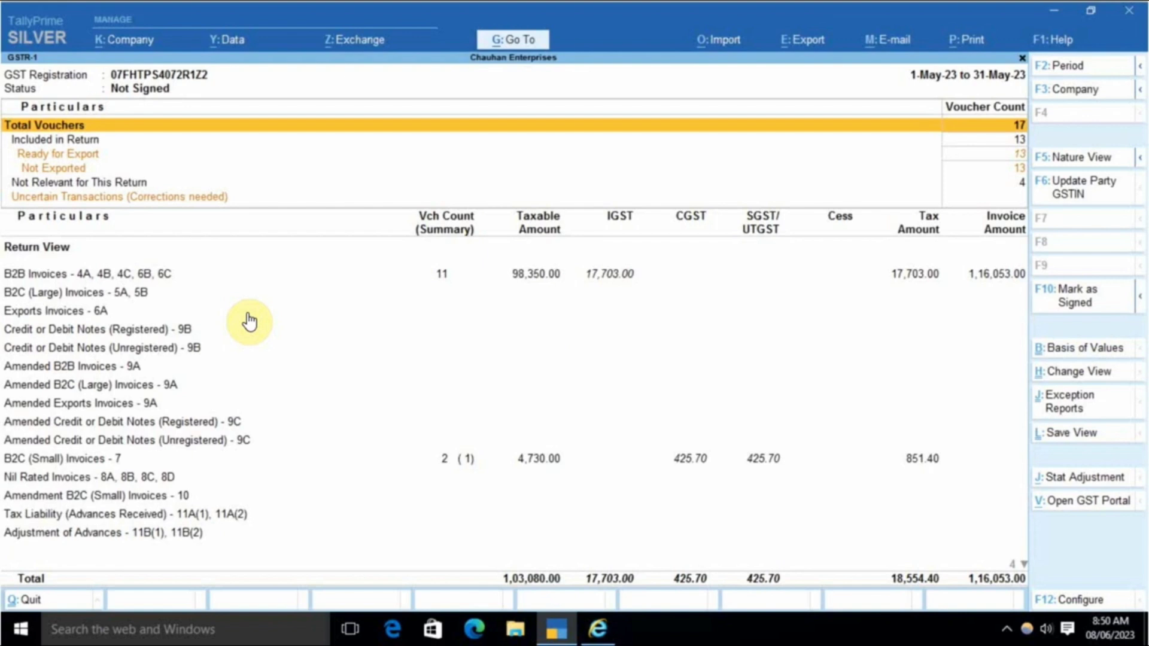
Step: Go through the voucher count lines of the GSTR-1 report down to Uncertain Transactions
{"action": "key", "text": "Down"}
{"action": "key", "text": "Down"}
{"action": "key", "text": "Down"}
{"action": "key", "text": "Down"}
{"action": "key", "text": "Down"}
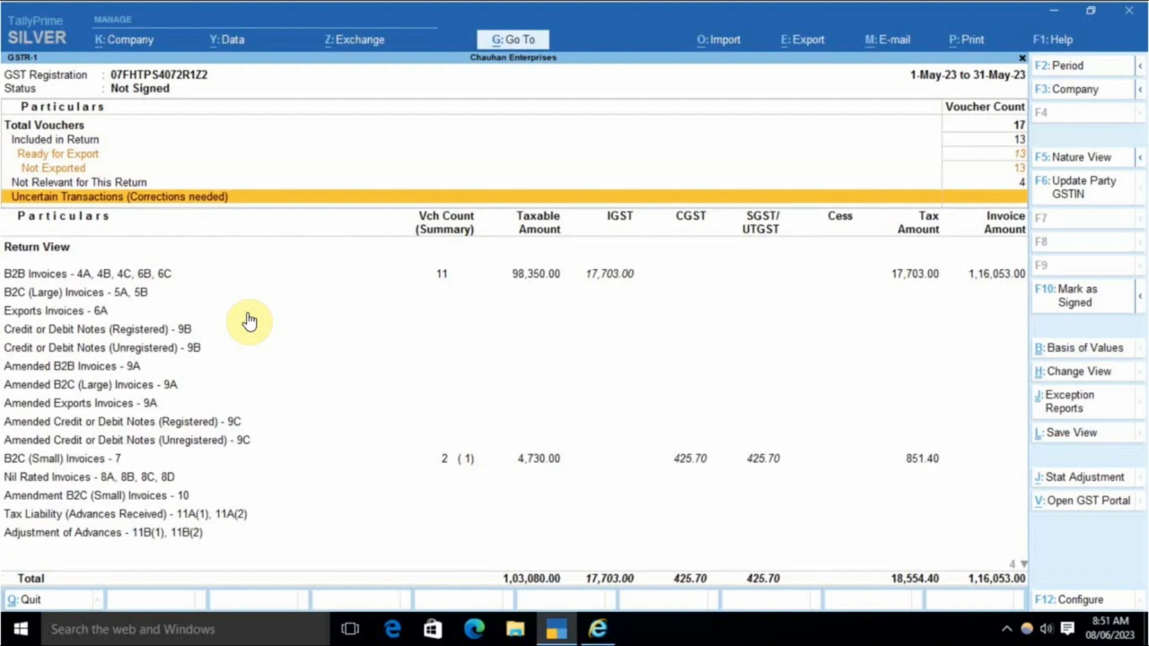
Step: Go through the return view sections, inspect HSN Summary - 12 and return to the GSTR-1 report
{"action": "key", "text": "Down"}
{"action": "key", "text": "Down"}
{"action": "key", "text": "Down"}
{"action": "key", "text": "Down"}
{"action": "key", "text": "Down"}
{"action": "key", "text": "Down"}
{"action": "key", "text": "Down"}
{"action": "key", "text": "Down"}
{"action": "key", "text": "Down"}
{"action": "key", "text": "Down"}
{"action": "key", "text": "Down"}
{"action": "key", "text": "Down"}
{"action": "key", "text": "Down"}
{"action": "key", "text": "Down"}
{"action": "key", "text": "Down"}
{"action": "key", "text": "Down"}
{"action": "key", "text": "Down"}
{"action": "key", "text": "Down"}
{"action": "key", "text": "Down"}
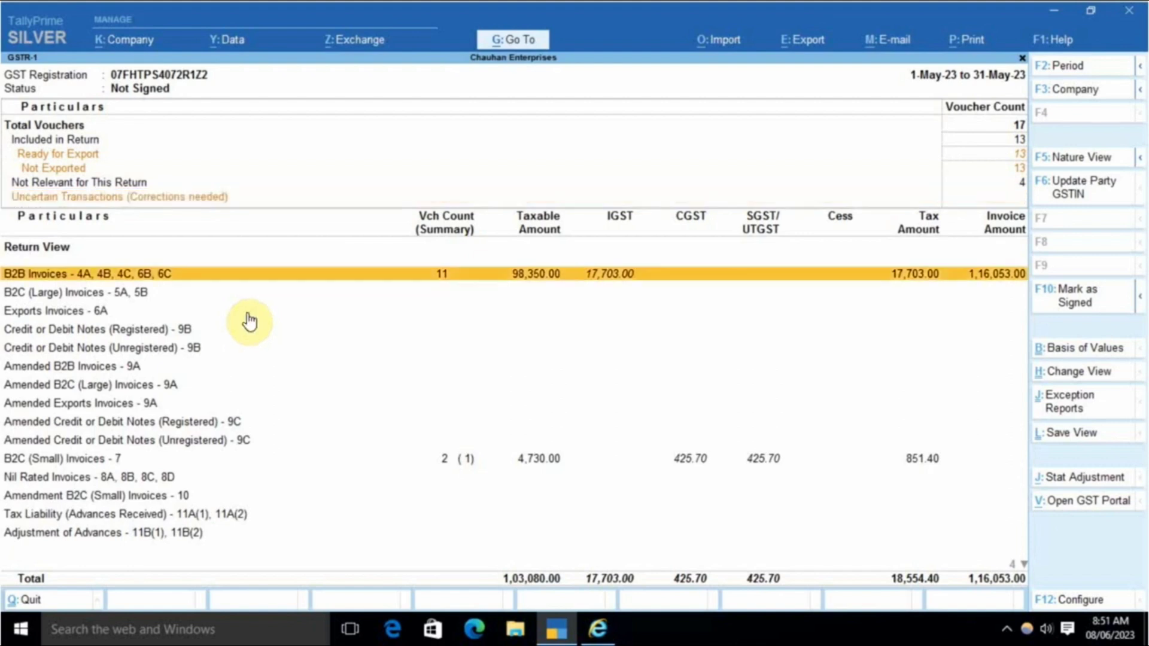
{"action": "key", "text": "Up"}
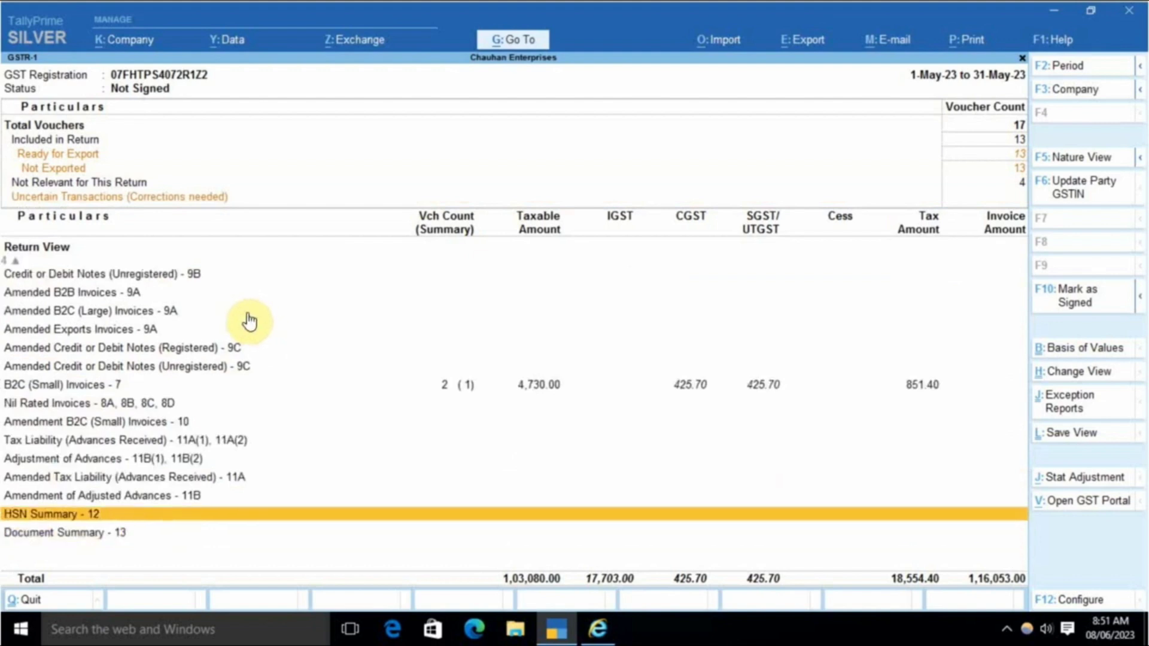
{"action": "key", "text": "Return"}
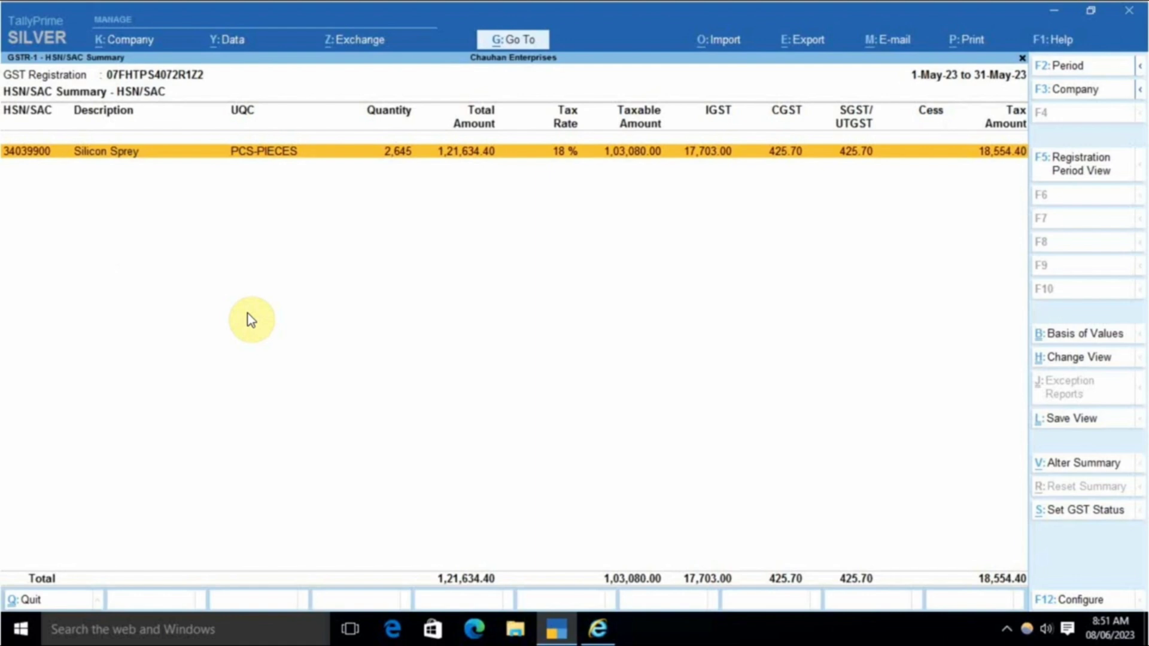
{"action": "left_click", "coordinate": [251, 320]}
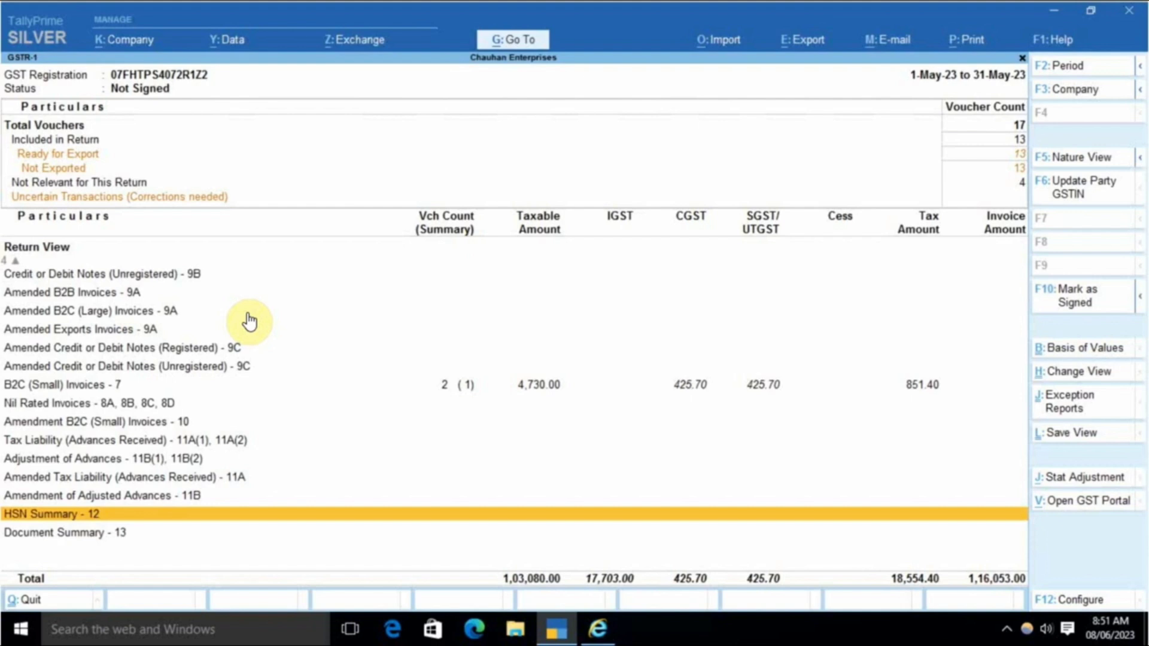
Step: Inspect Document Summary - 13 and return to the GSTR-1 report
{"action": "key", "text": "Down"}
{"action": "key", "text": "Return"}
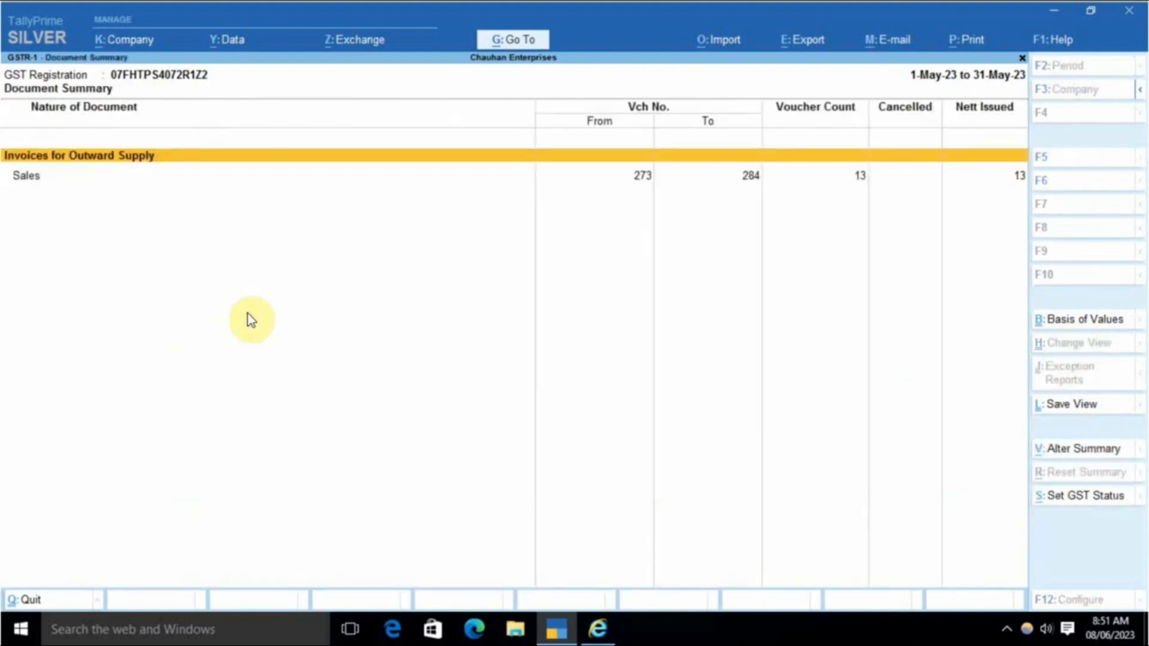
{"action": "key", "text": "Escape"}
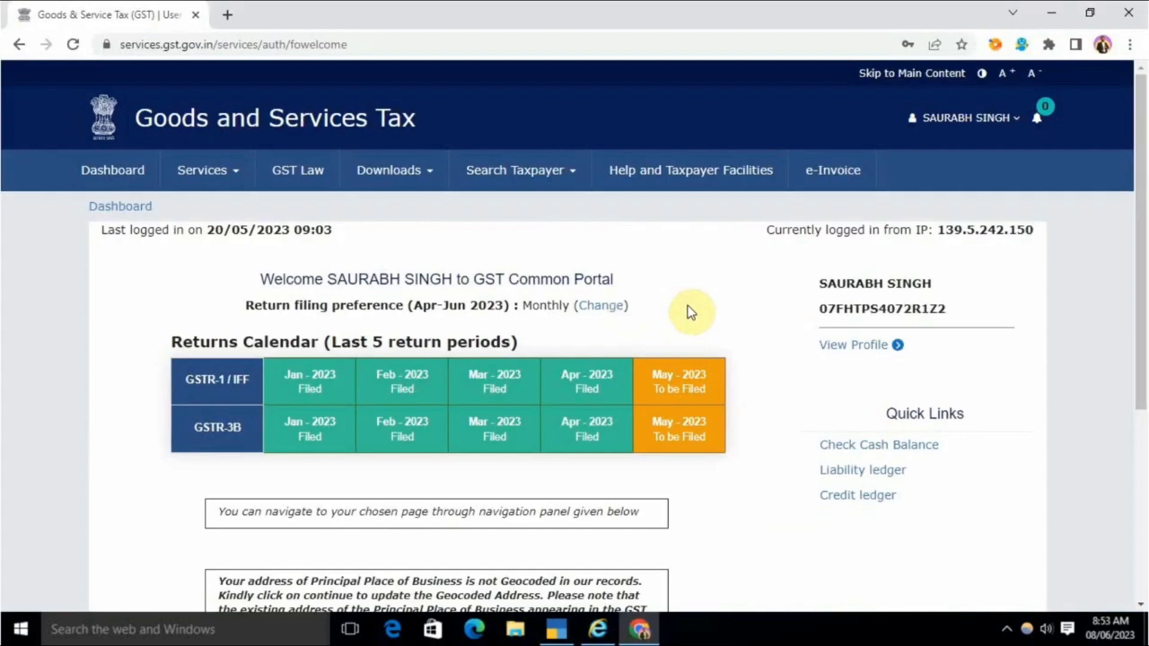
Step: On the GST portal in Chrome, search the return dashboard for the May 2023-24 returns and open offline preparation for GSTR1
{"action": "scroll", "coordinate": [688, 307], "scroll_direction": "down", "scroll_amount": 5}
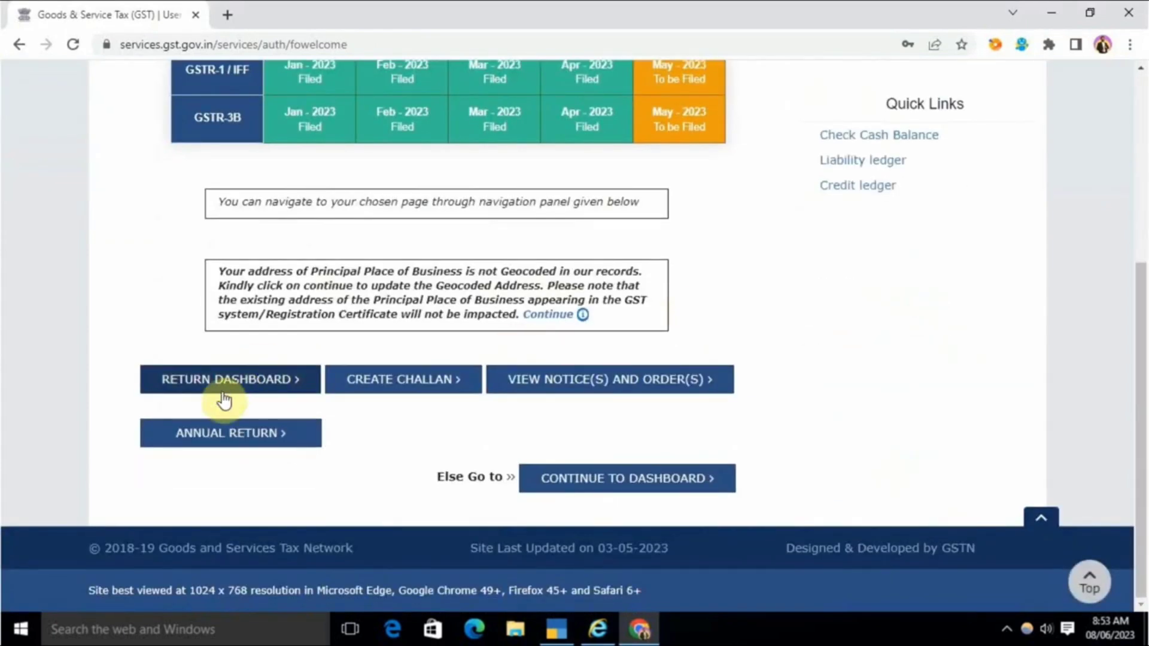
{"action": "left_click", "coordinate": [239, 383]}
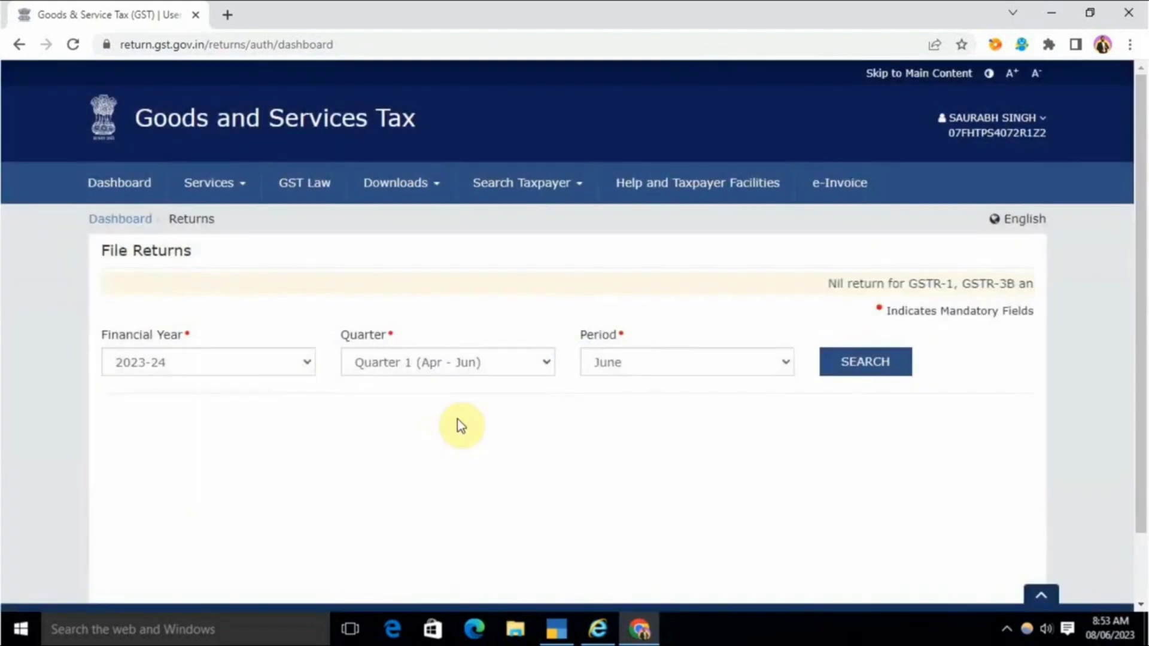
{"action": "left_click", "coordinate": [646, 365]}
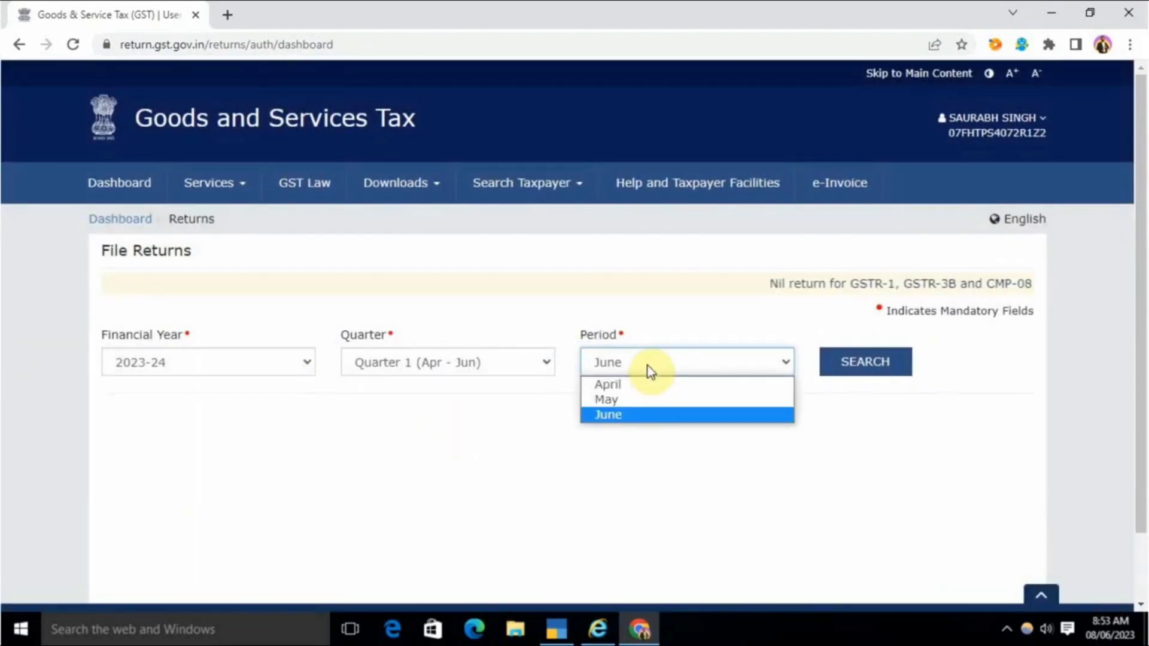
{"action": "left_click", "coordinate": [633, 401]}
{"action": "left_click", "coordinate": [871, 364]}
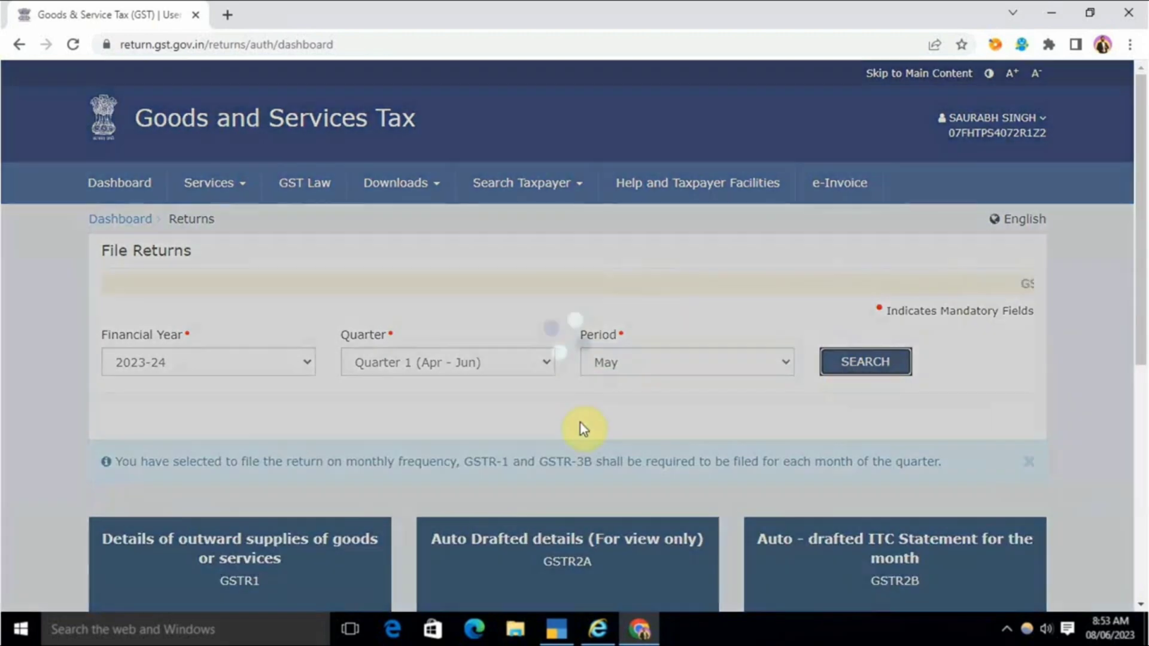
{"action": "scroll", "coordinate": [538, 433], "scroll_direction": "down", "scroll_amount": 5}
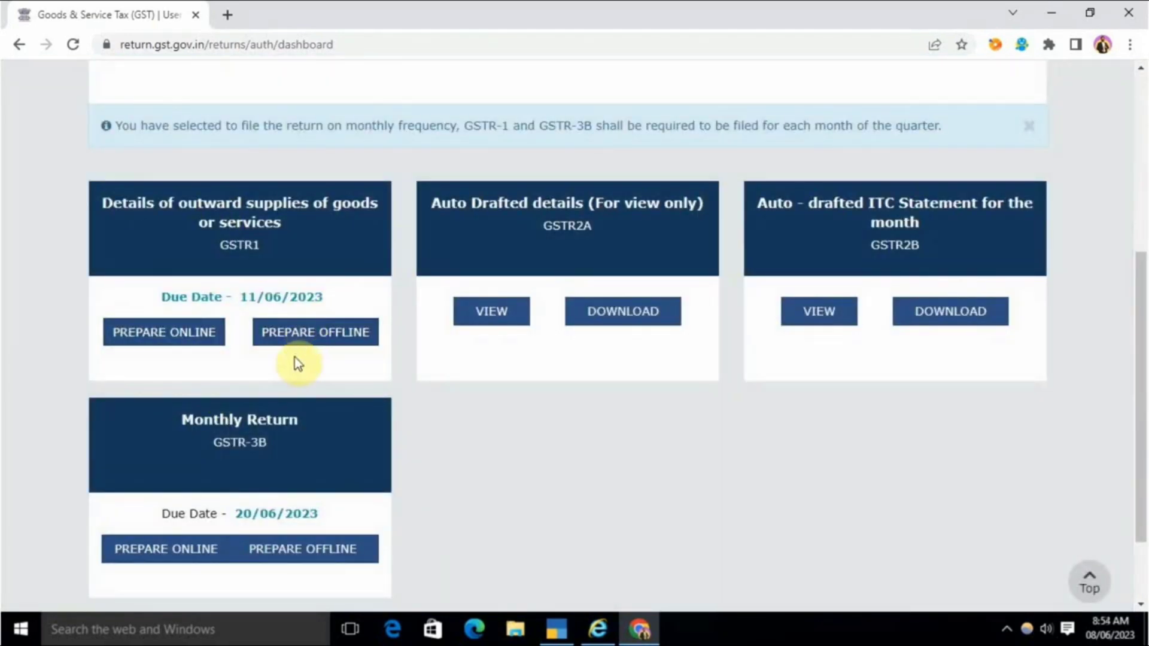
{"action": "left_click", "coordinate": [319, 343]}
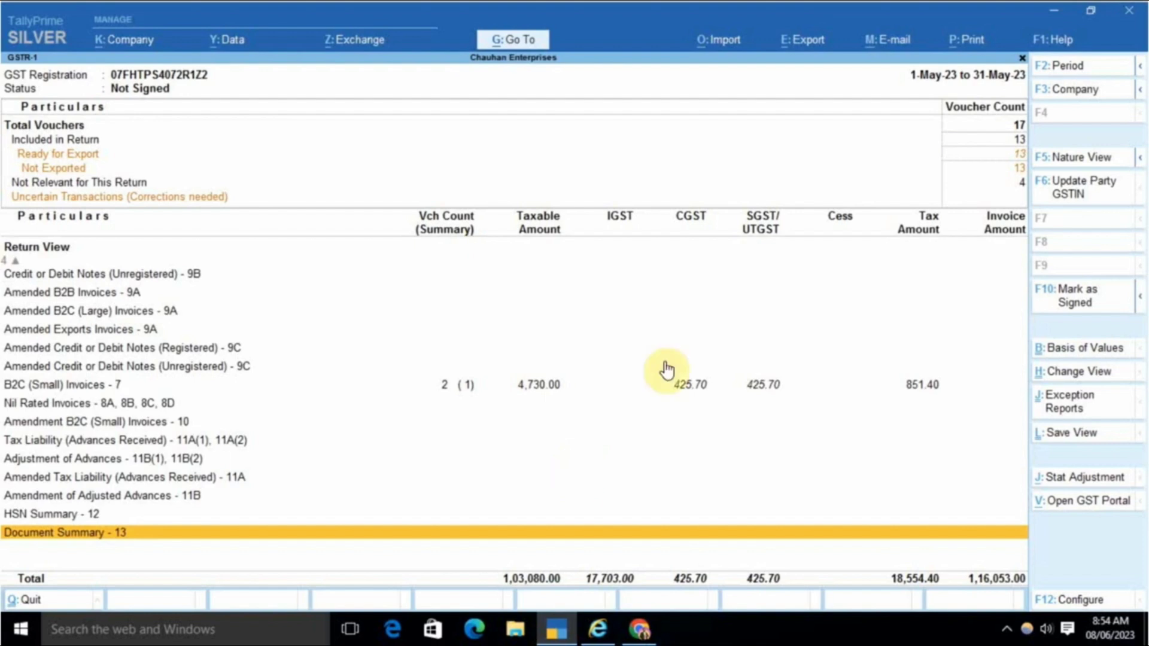
Step: Switch back to TallyPrime and open the GST Returns export for GSTR-1
{"action": "left_click", "coordinate": [801, 39]}
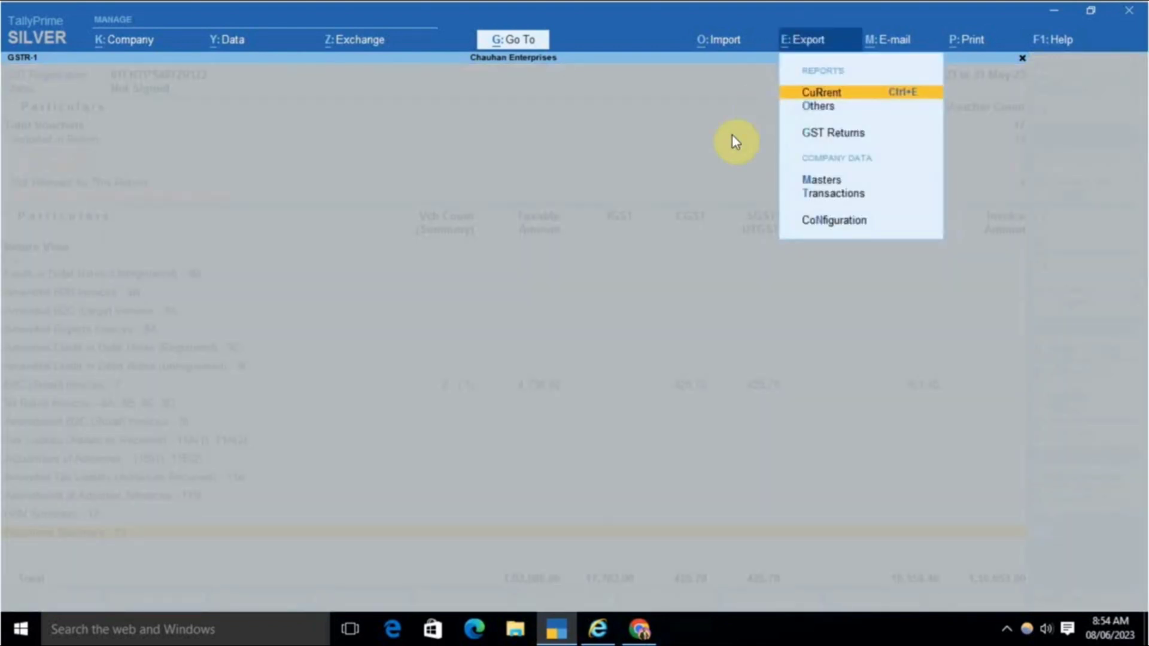
{"action": "key", "text": "Down"}
{"action": "key", "text": "Down"}
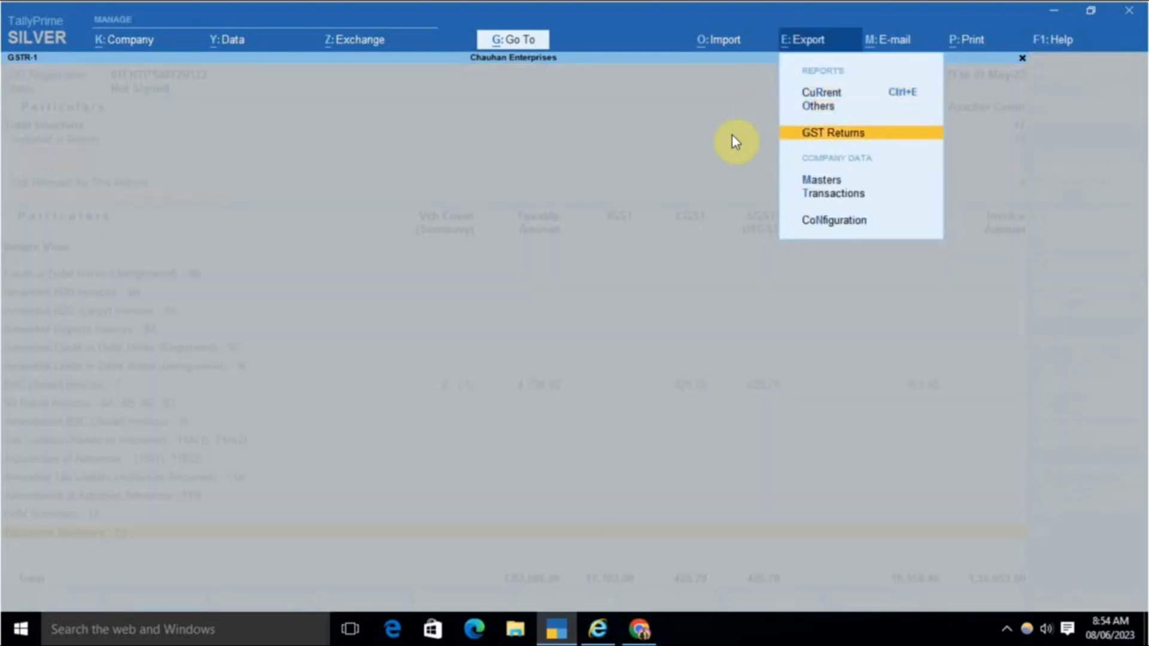
{"action": "key", "text": "Return"}
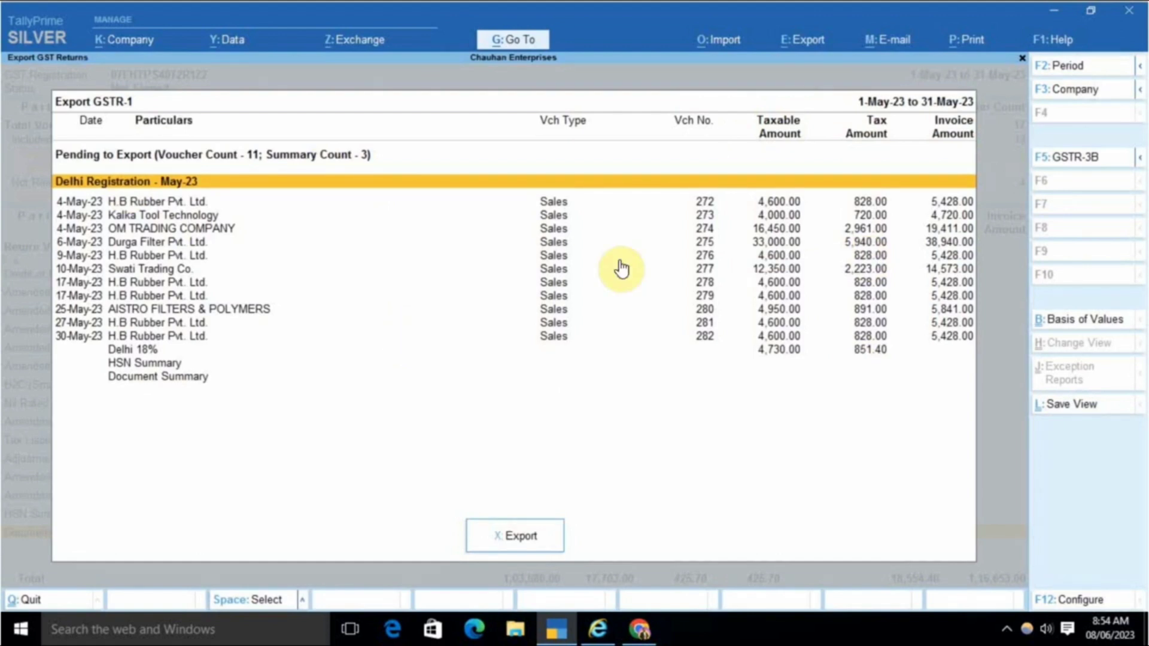
Step: Review the pending May sales vouchers, the Delhi 18% entry, HSN Summary and Document Summary in the GSTR-1 export list
{"action": "key", "text": "Down"}
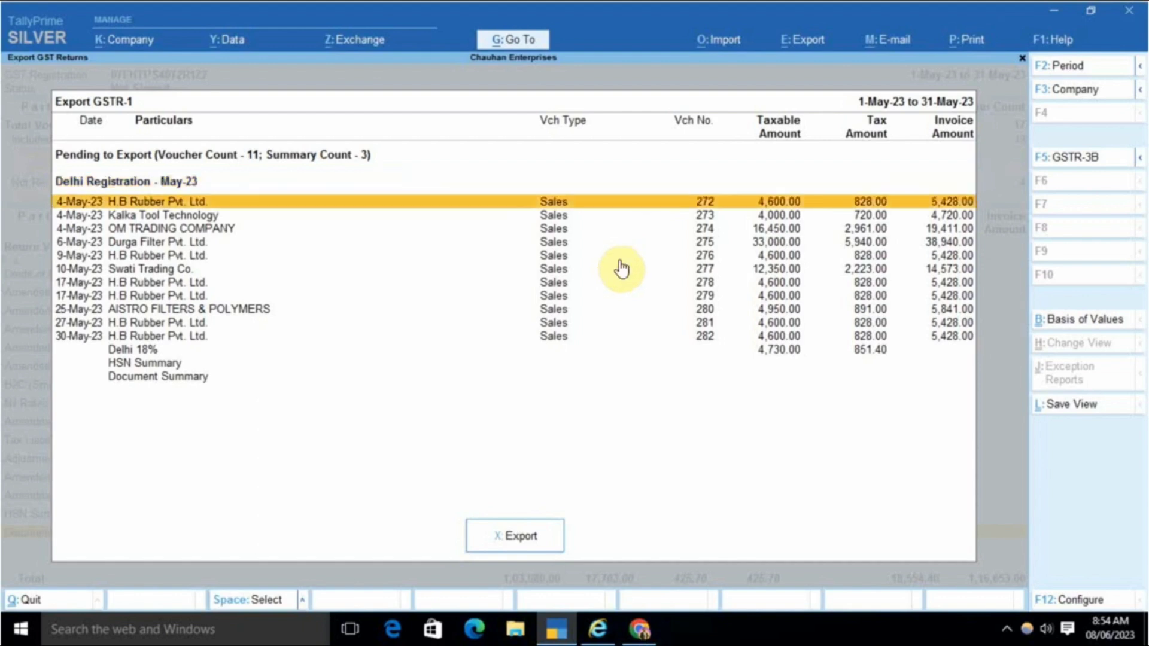
{"action": "key", "text": "Down"}
{"action": "key", "text": "Down"}
{"action": "key", "text": "Down"}
{"action": "key", "text": "Down"}
{"action": "key", "text": "Down"}
{"action": "key", "text": "Down"}
{"action": "key", "text": "Down"}
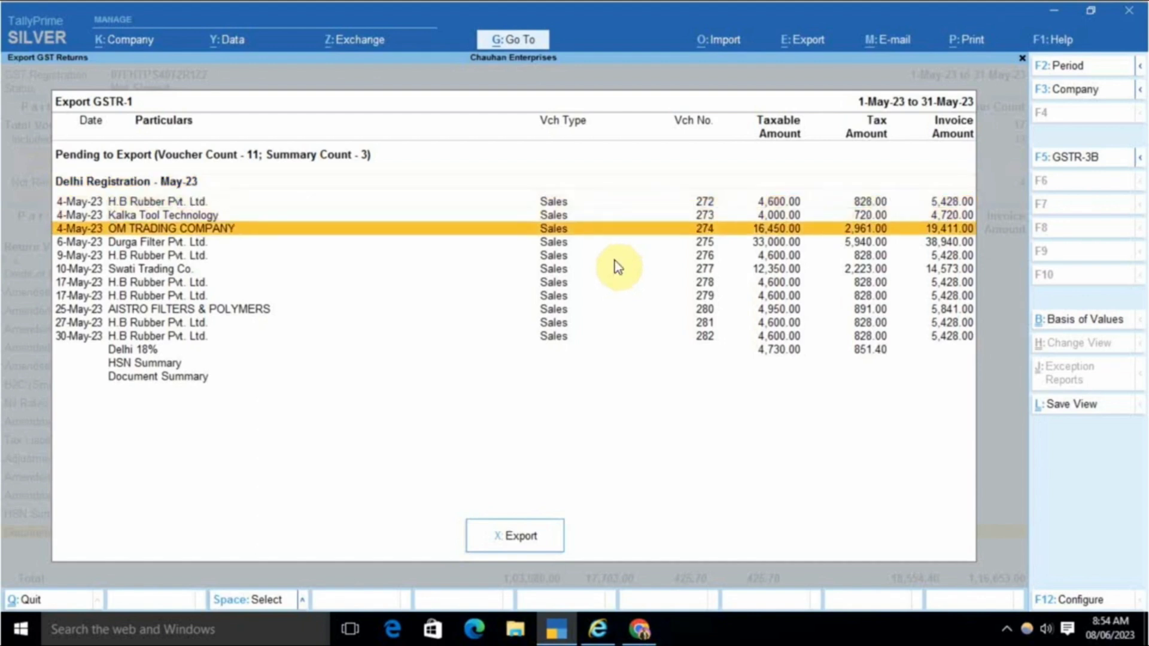
{"action": "key", "text": "Down"}
{"action": "key", "text": "Down"}
{"action": "key", "text": "Down"}
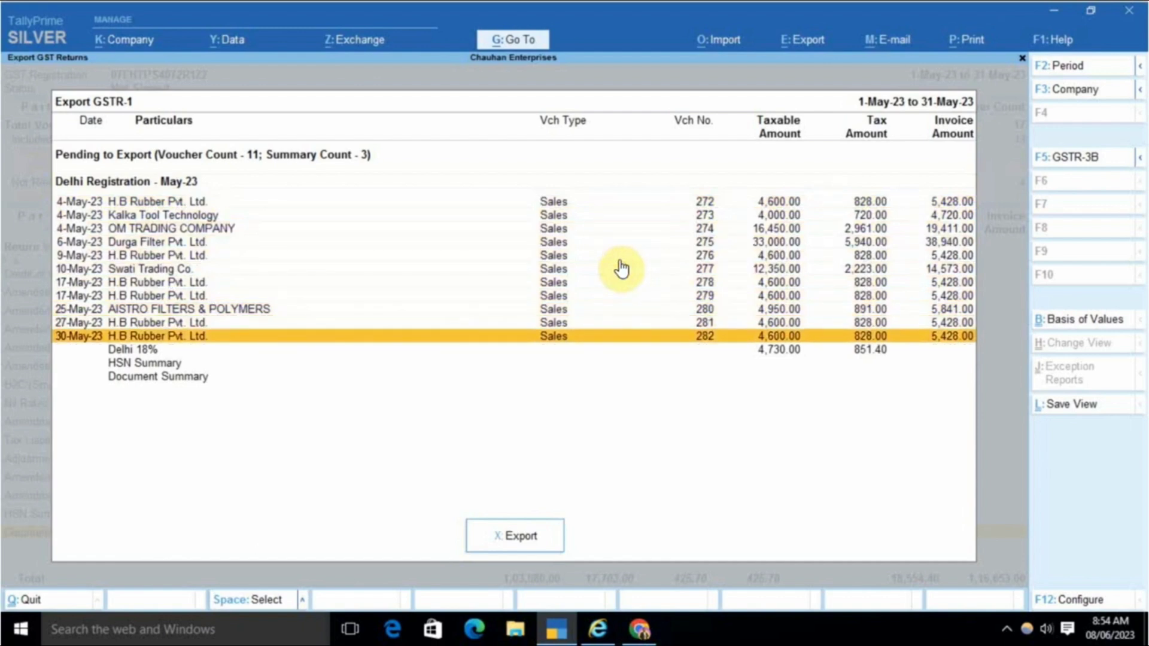
{"action": "key", "text": "Down"}
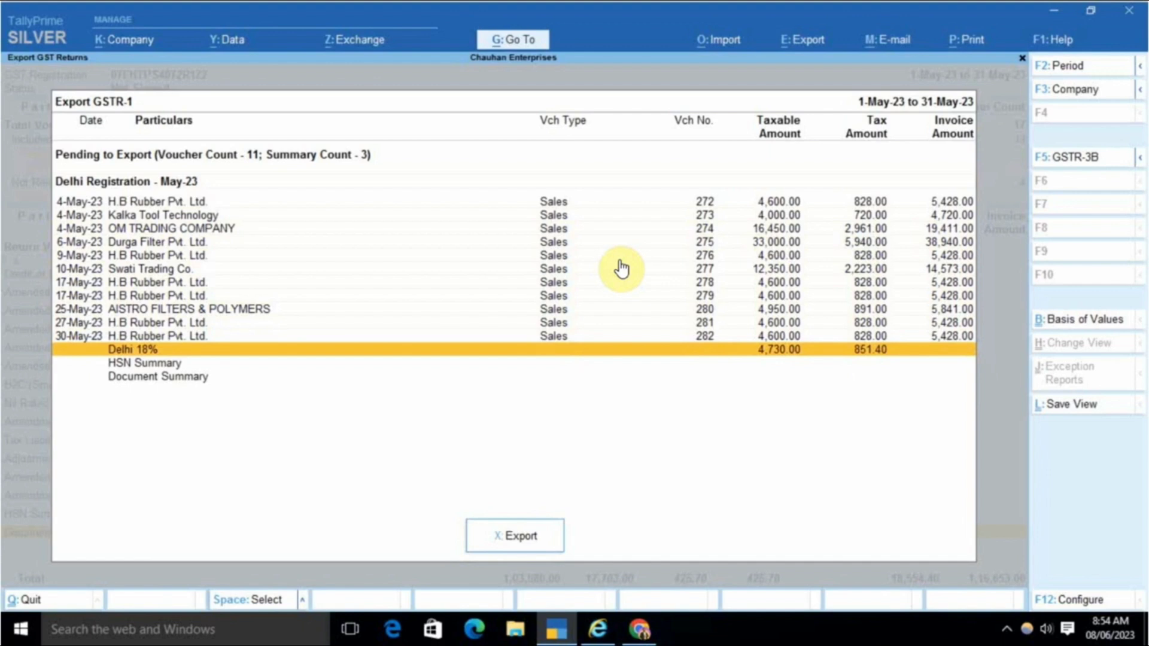
{"action": "key", "text": "Down"}
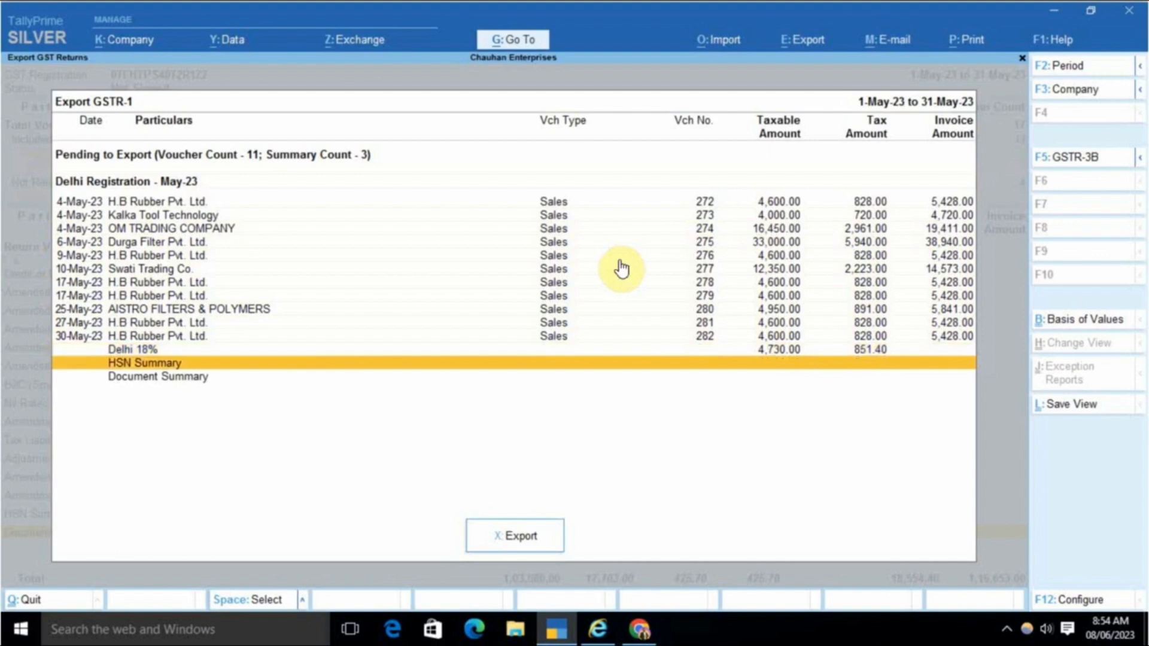
{"action": "key", "text": "Down"}
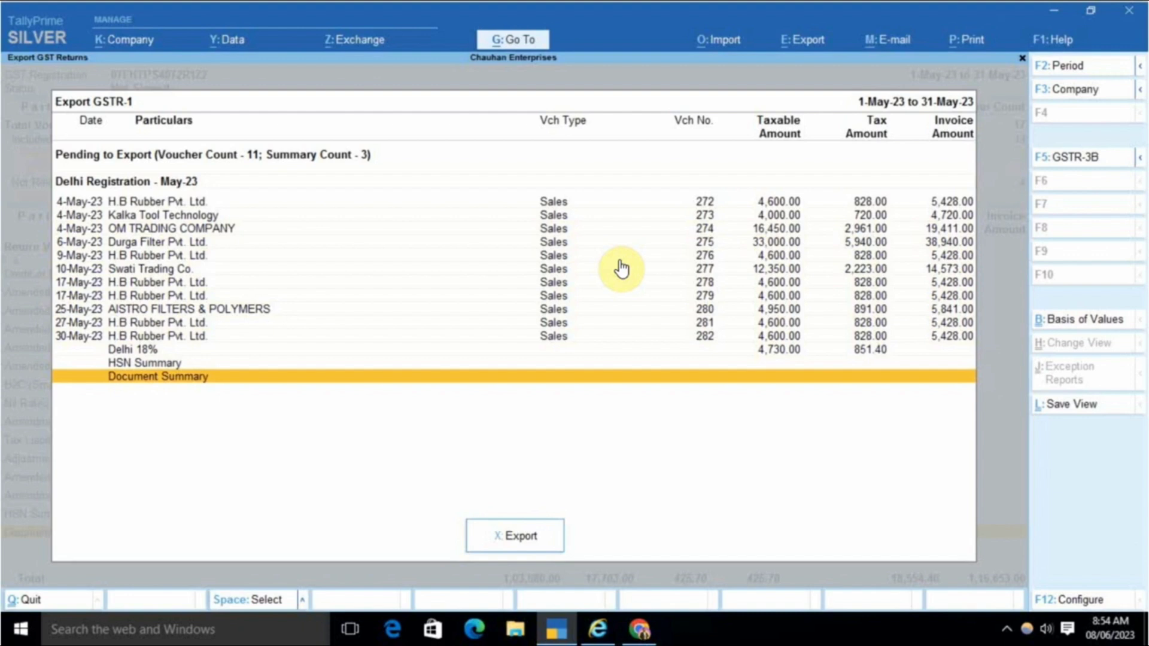
{"action": "key", "text": "Up"}
{"action": "key", "text": "Up"}
{"action": "key", "text": "Up"}
{"action": "key", "text": "Up"}
{"action": "key", "text": "Up"}
{"action": "key", "text": "Up"}
{"action": "key", "text": "Up"}
{"action": "key", "text": "Up"}
{"action": "key", "text": "Up"}
{"action": "key", "text": "Up"}
{"action": "key", "text": "Up"}
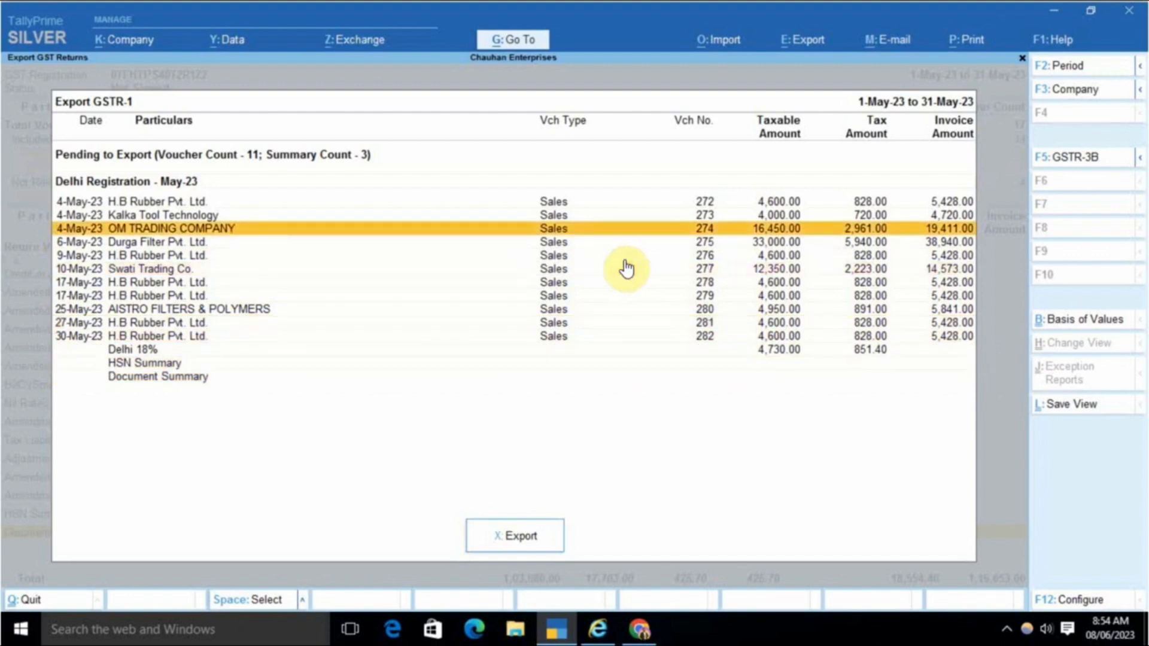
{"action": "key", "text": "Up"}
{"action": "key", "text": "Up"}
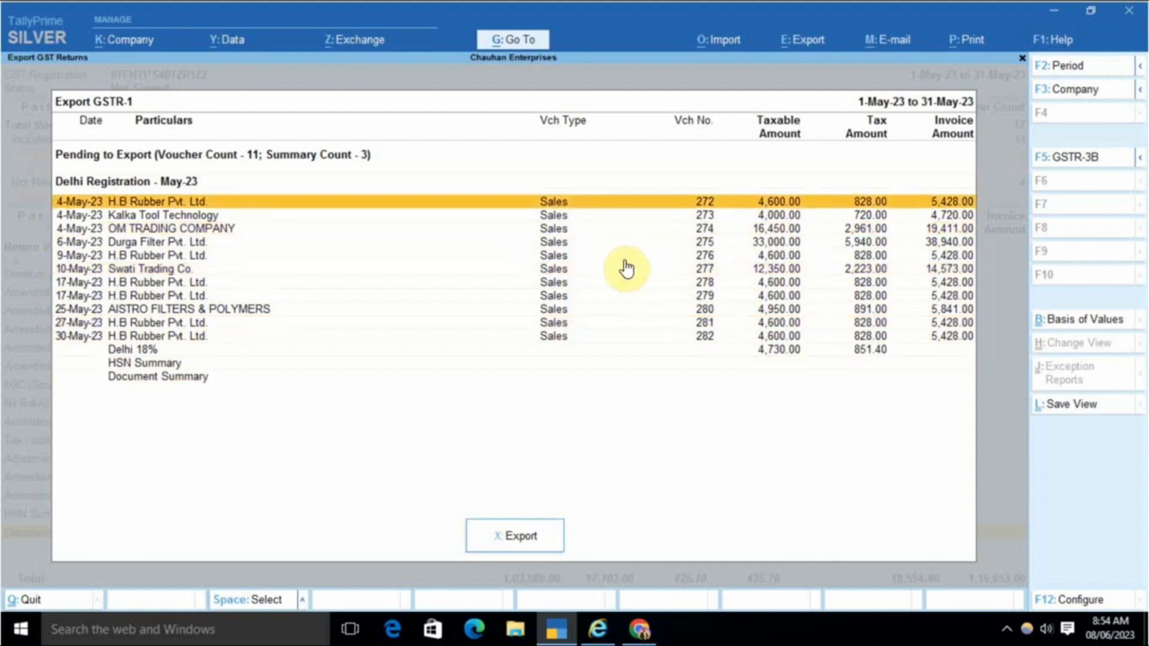
{"action": "key", "text": "Down"}
{"action": "key", "text": "Down"}
{"action": "key", "text": "Down"}
{"action": "key", "text": "Down"}
{"action": "key", "text": "Down"}
{"action": "key", "text": "Down"}
{"action": "key", "text": "Down"}
{"action": "key", "text": "Down"}
{"action": "key", "text": "Down"}
{"action": "key", "text": "Down"}
{"action": "key", "text": "Down"}
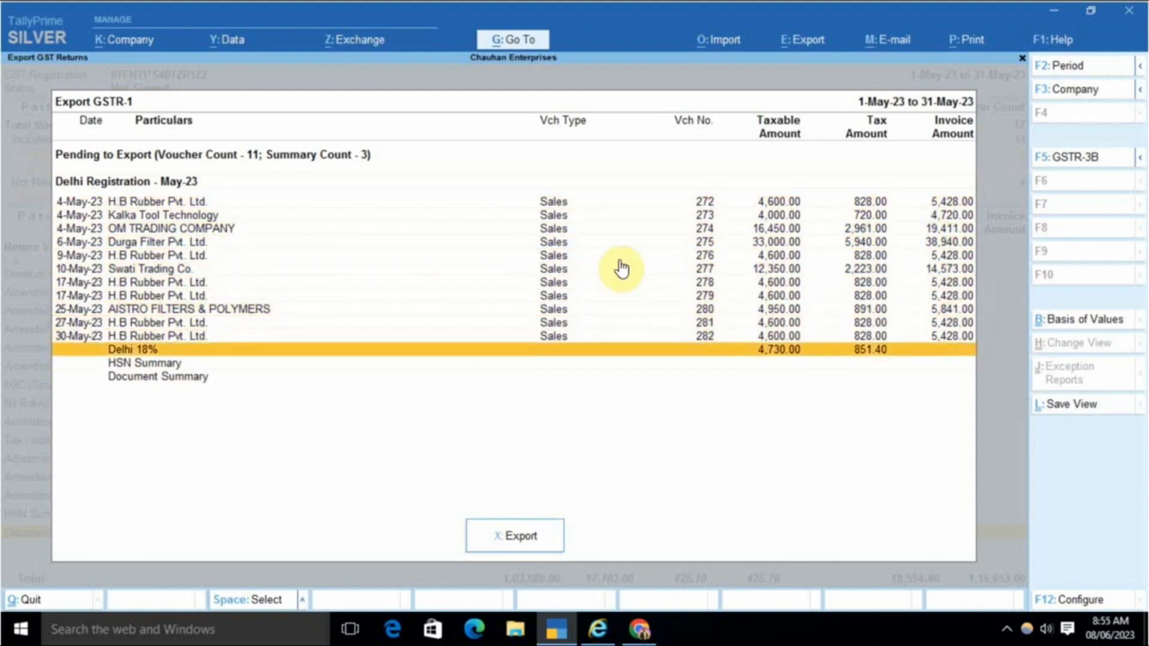
{"action": "key", "text": "Down"}
{"action": "key", "text": "Down"}
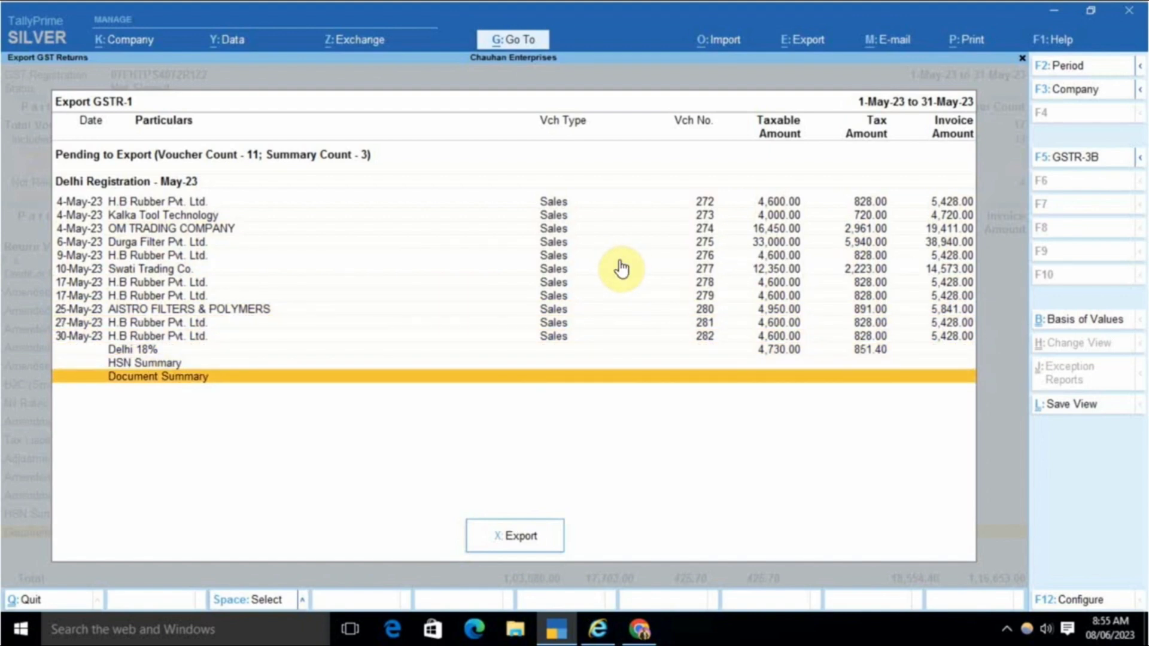
Step: Configure the GSTR-1 JSON export and choose to specify a custom folder path for the files
{"action": "left_click", "coordinate": [519, 539]}
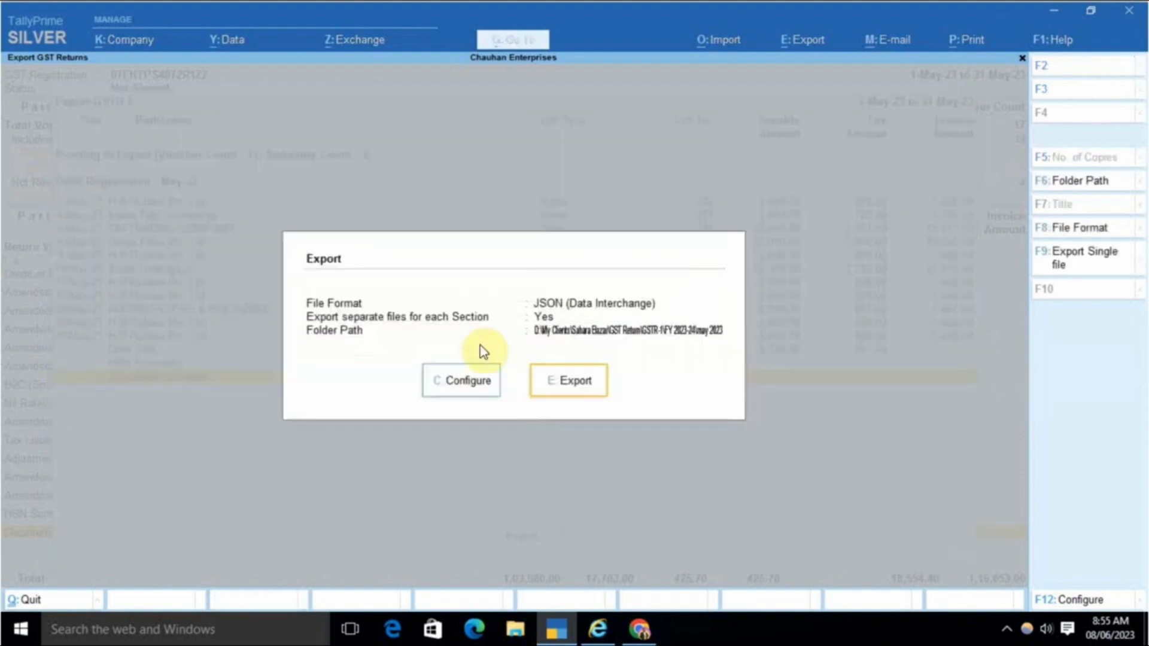
{"action": "left_click", "coordinate": [468, 389]}
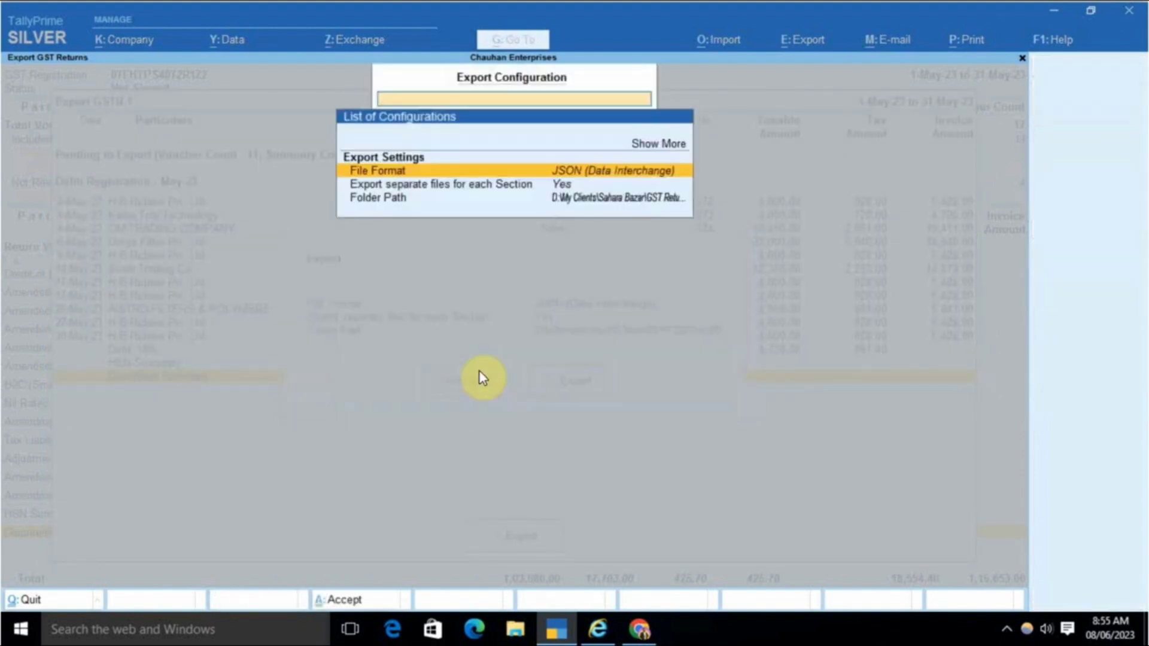
{"action": "key", "text": "Down"}
{"action": "key", "text": "Down"}
{"action": "key", "text": "Return"}
{"action": "key", "text": "Up"}
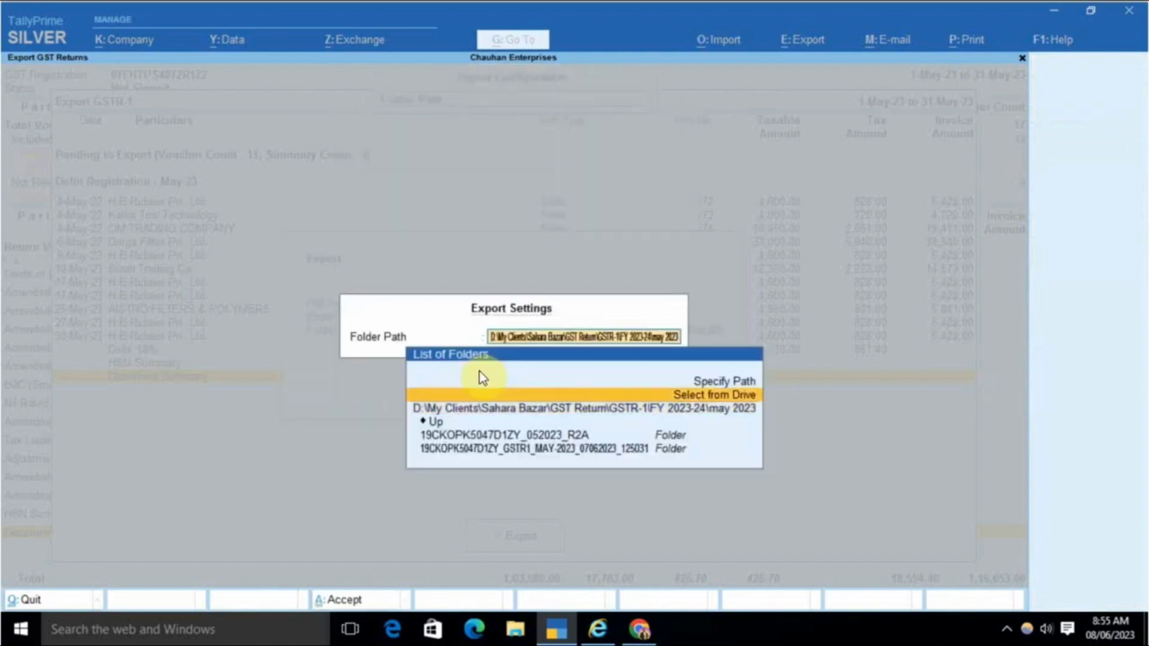
{"action": "key", "text": "Up"}
{"action": "key", "text": "Return"}
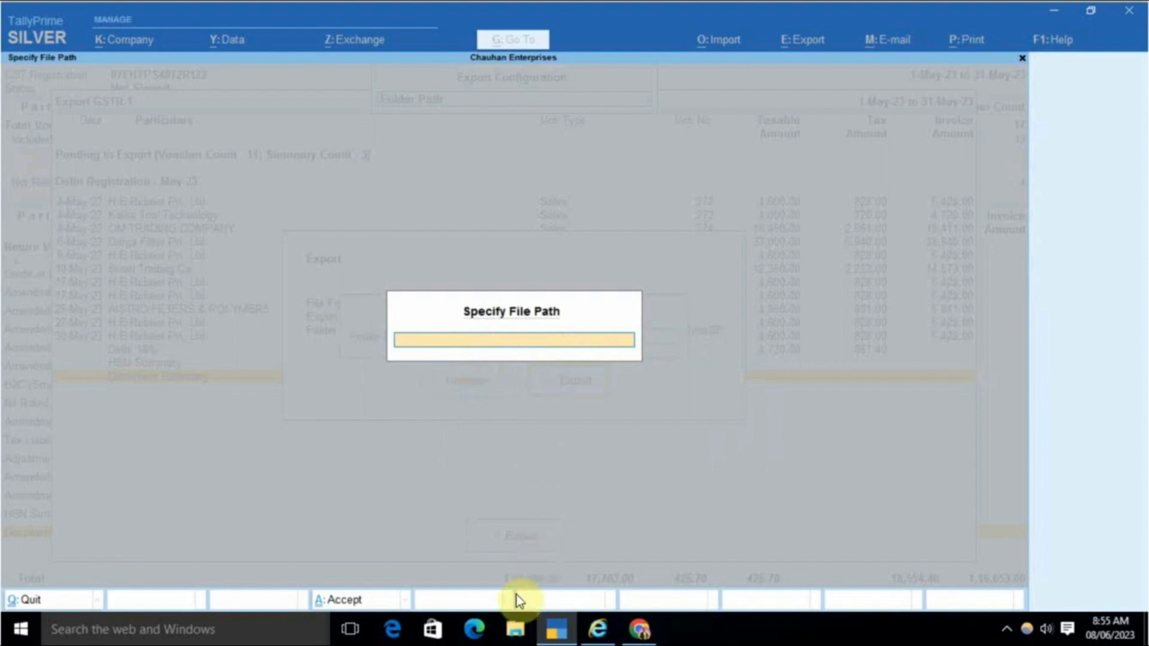
Step: Copy the path D:\My Clients\Chauhan Enterprises\GSTR-1\FY 2023-24\may 2023 from File Explorer and set it as TallyPrime's export folder path
{"action": "left_click", "coordinate": [515, 629]}
{"action": "left_click", "coordinate": [695, 55]}
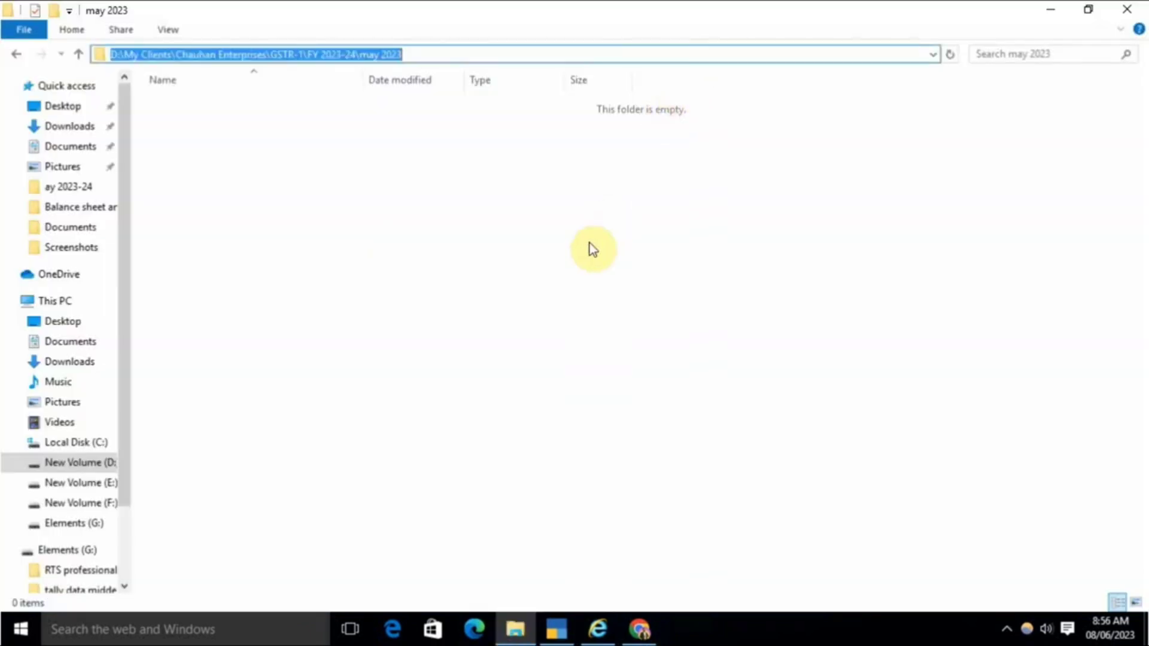
{"action": "key", "text": "ctrl+c"}
{"action": "key", "text": "alt+Tab"}
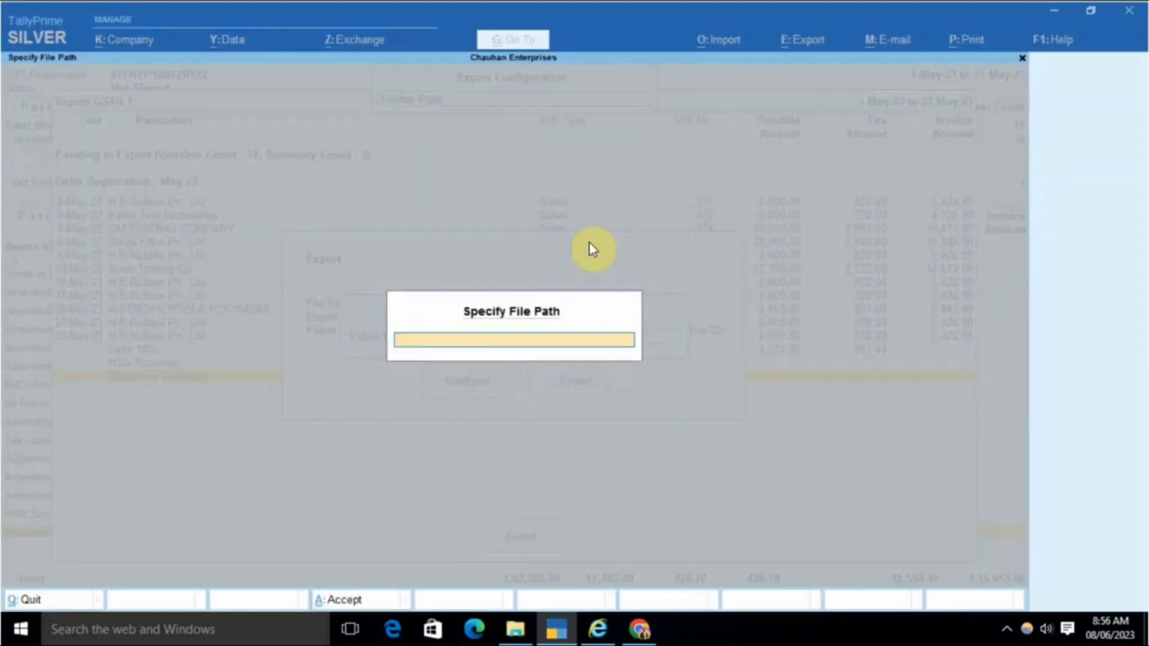
{"action": "key", "text": "ctrl+v"}
{"action": "key", "text": "Return"}
{"action": "key", "text": "Return"}
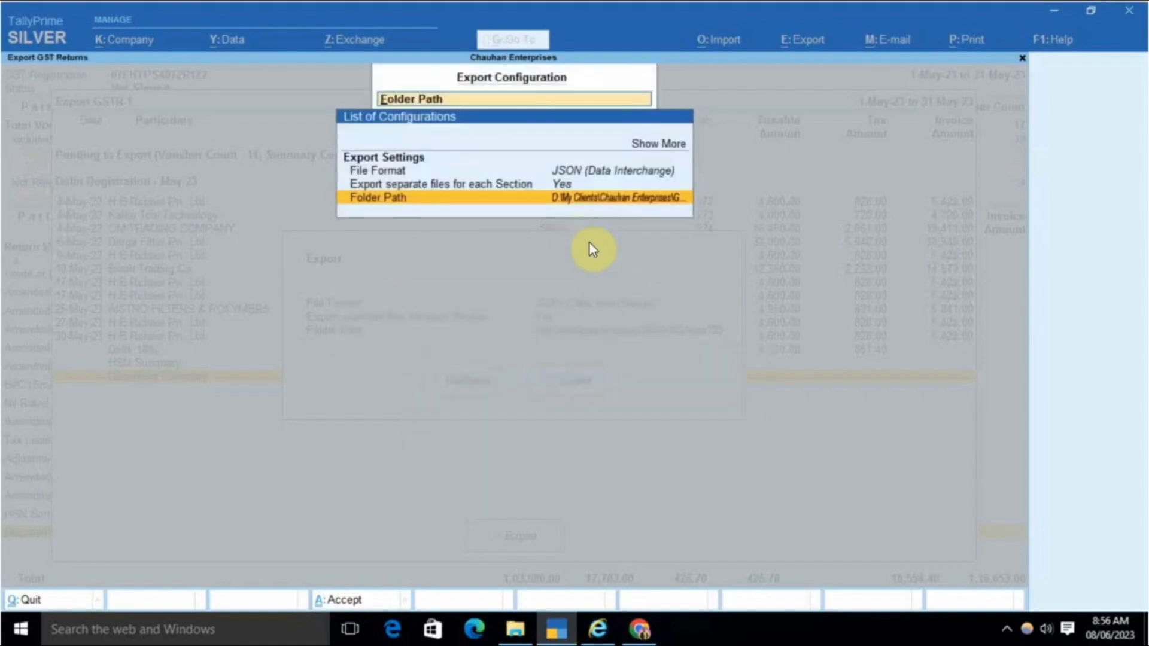
{"action": "key", "text": "ctrl+a"}
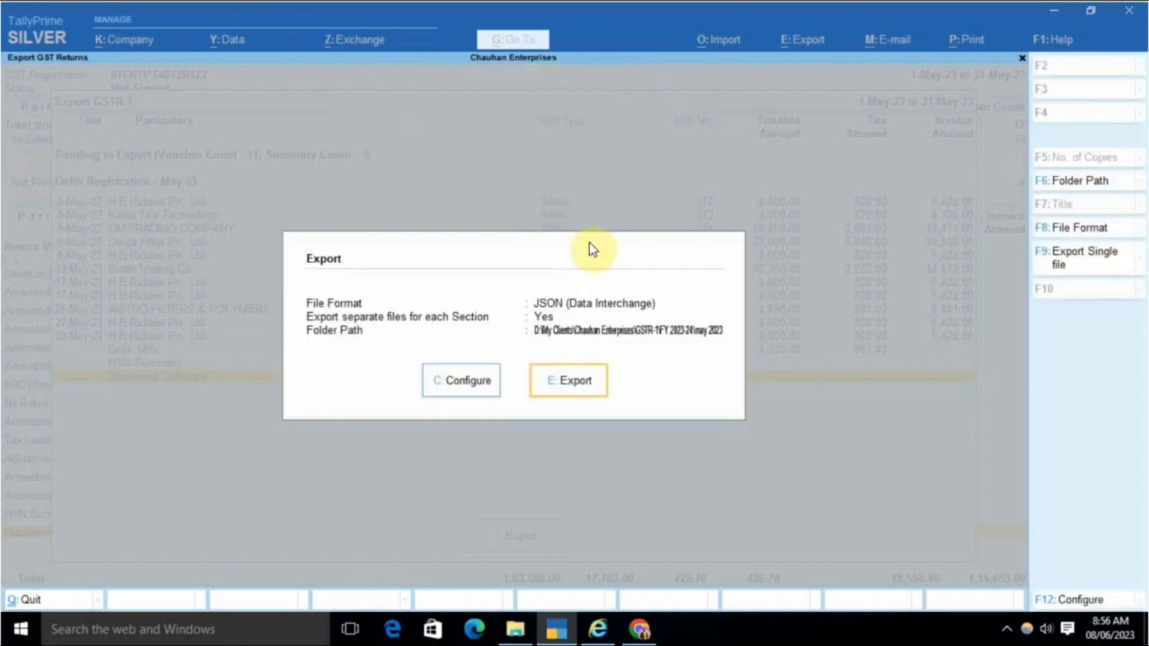
Step: Export the GSTR-1 sections as JSON files, close the output folder window and return to the GSTR-1 report
{"action": "left_click", "coordinate": [570, 390]}
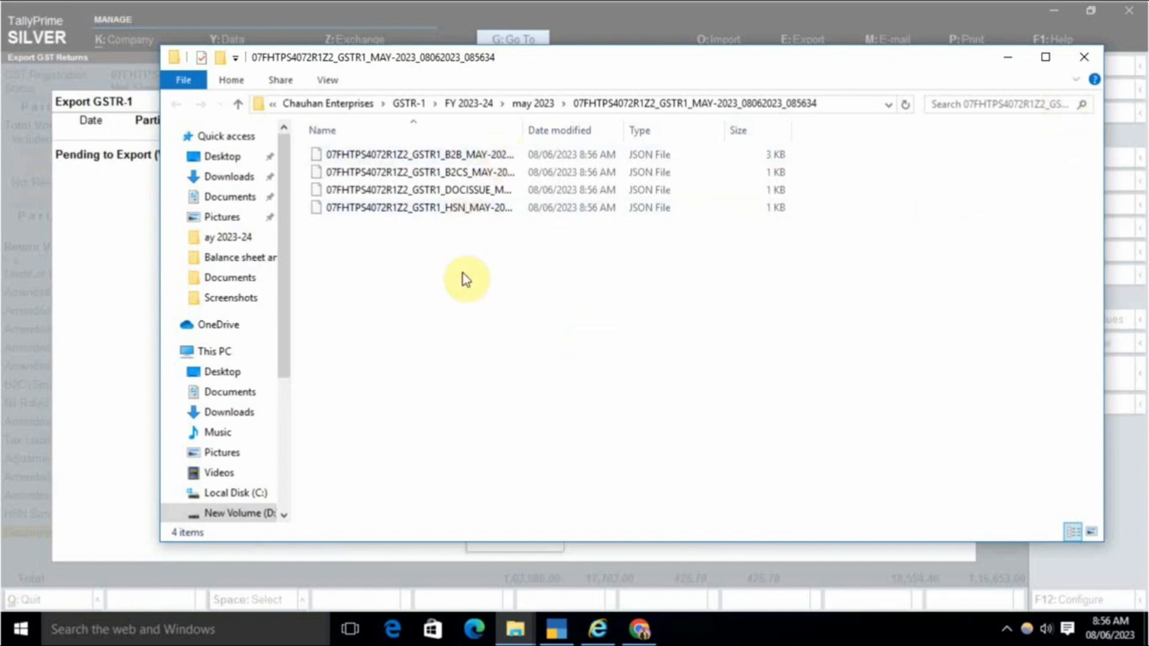
{"action": "left_click", "coordinate": [1083, 56]}
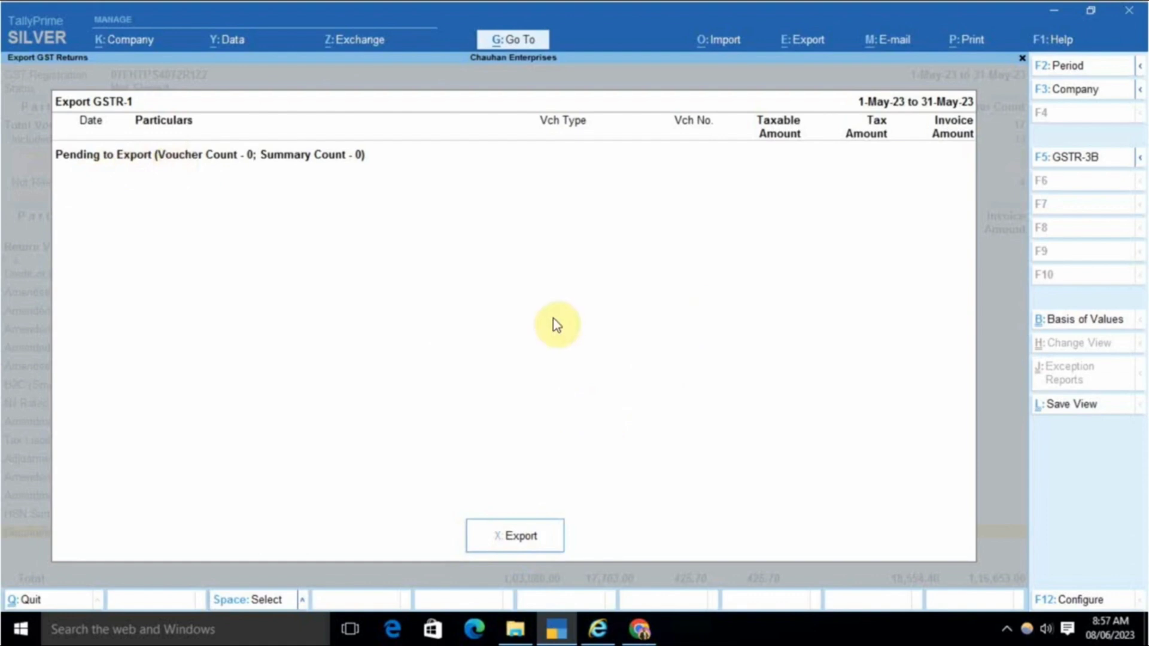
{"action": "key", "text": "Escape"}
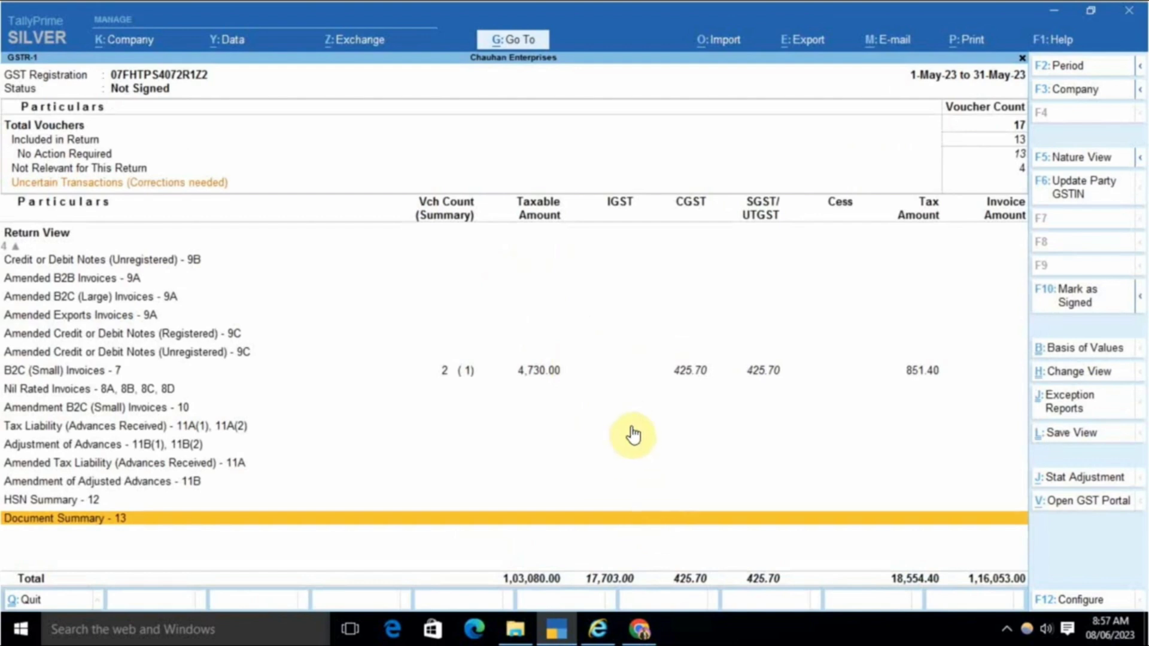
Step: Switch to the GST portal in Chrome, upload the B2B JSON file from the May 2023 export folder and refresh the upload history
{"action": "left_click", "coordinate": [639, 629]}
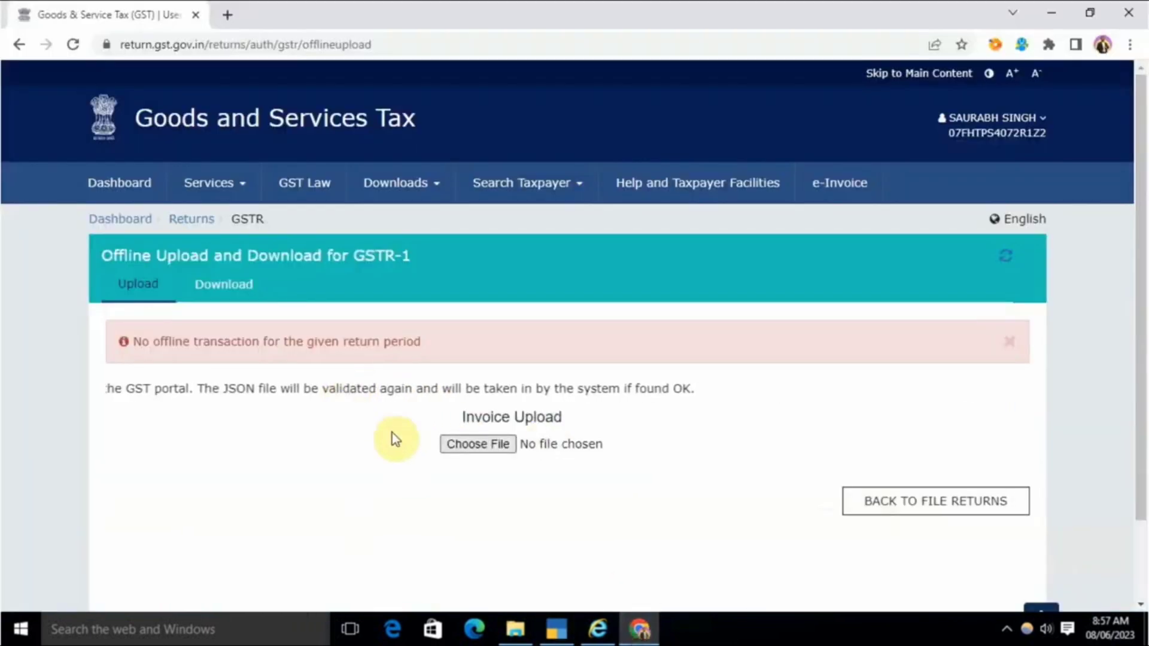
{"action": "left_click", "coordinate": [477, 445]}
{"action": "scroll", "coordinate": [383, 447], "scroll_direction": "down", "scroll_amount": 3}
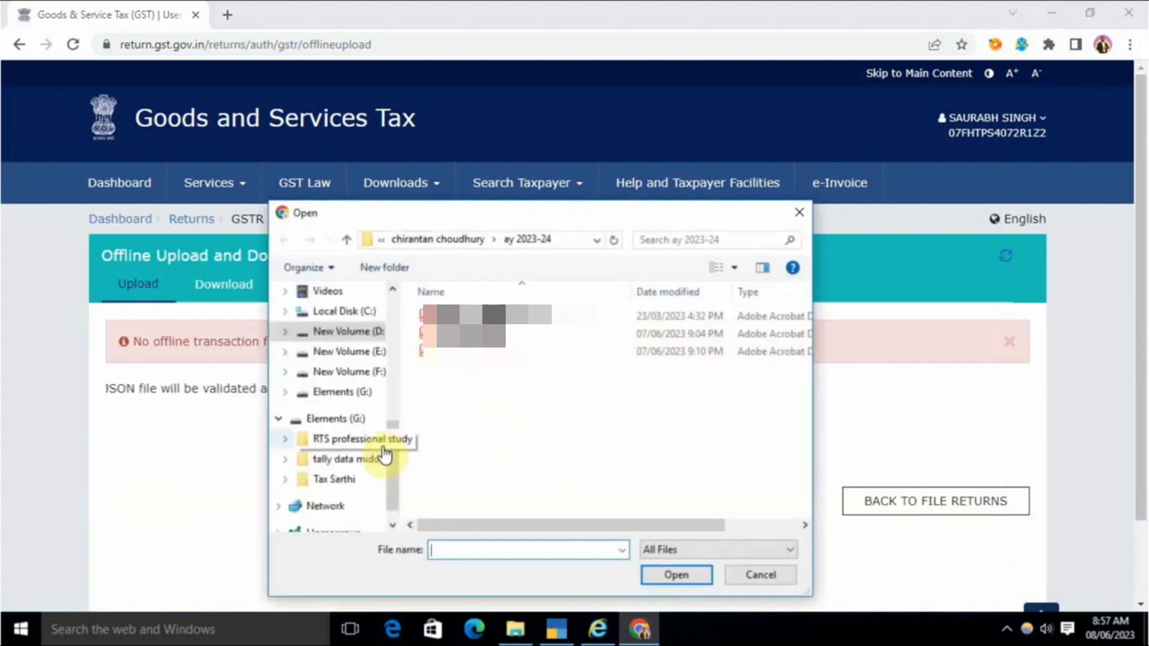
{"action": "left_click", "coordinate": [366, 332]}
{"action": "double_click", "coordinate": [538, 404]}
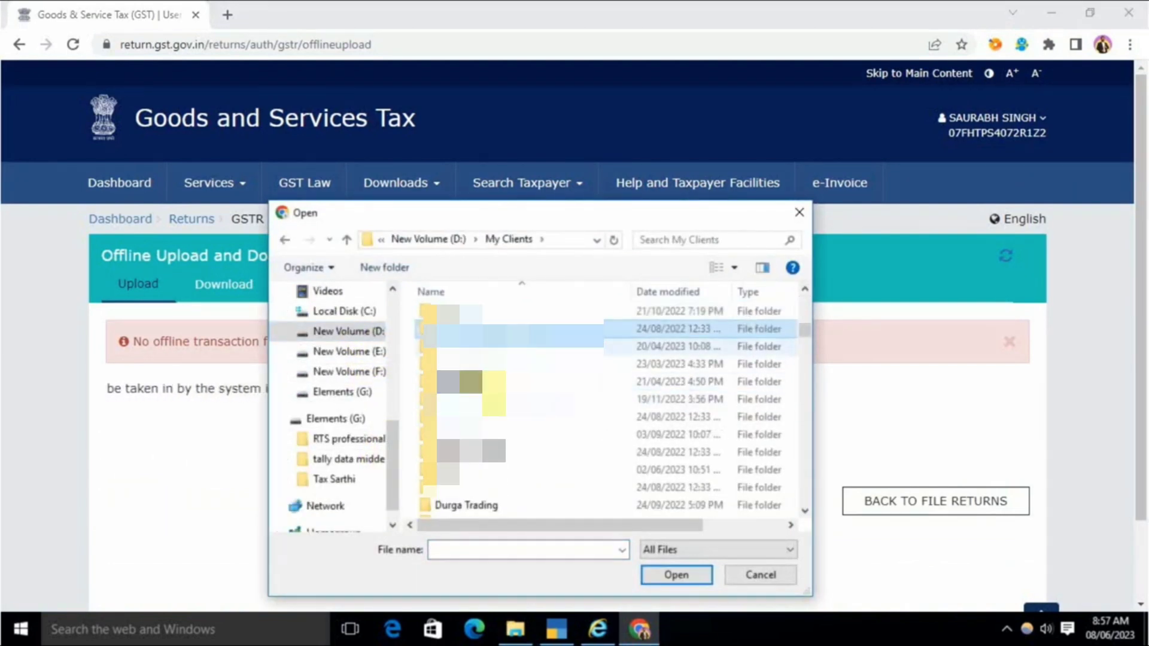
{"action": "double_click", "coordinate": [455, 346]}
{"action": "double_click", "coordinate": [455, 403]}
{"action": "left_click", "coordinate": [526, 316]}
{"action": "left_click", "coordinate": [657, 568]}
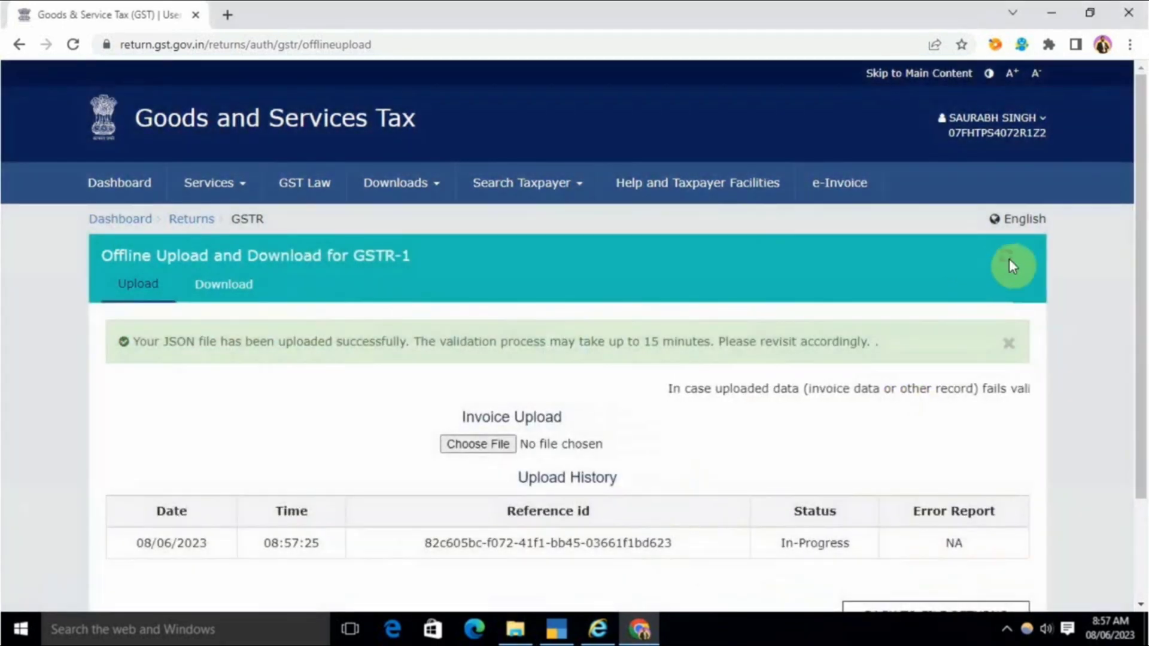
{"action": "left_click", "coordinate": [1005, 258]}
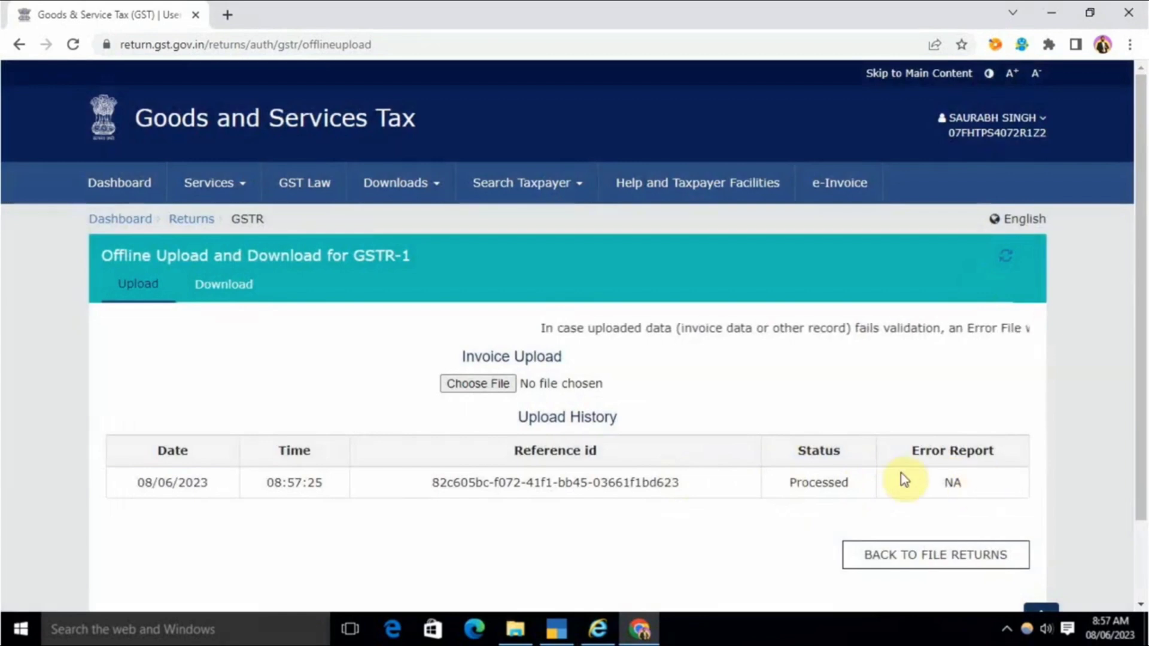
Step: Upload the exported B2CS JSON file for GSTR-1 and refresh its processing status
{"action": "left_click", "coordinate": [478, 384]}
{"action": "left_click", "coordinate": [501, 334]}
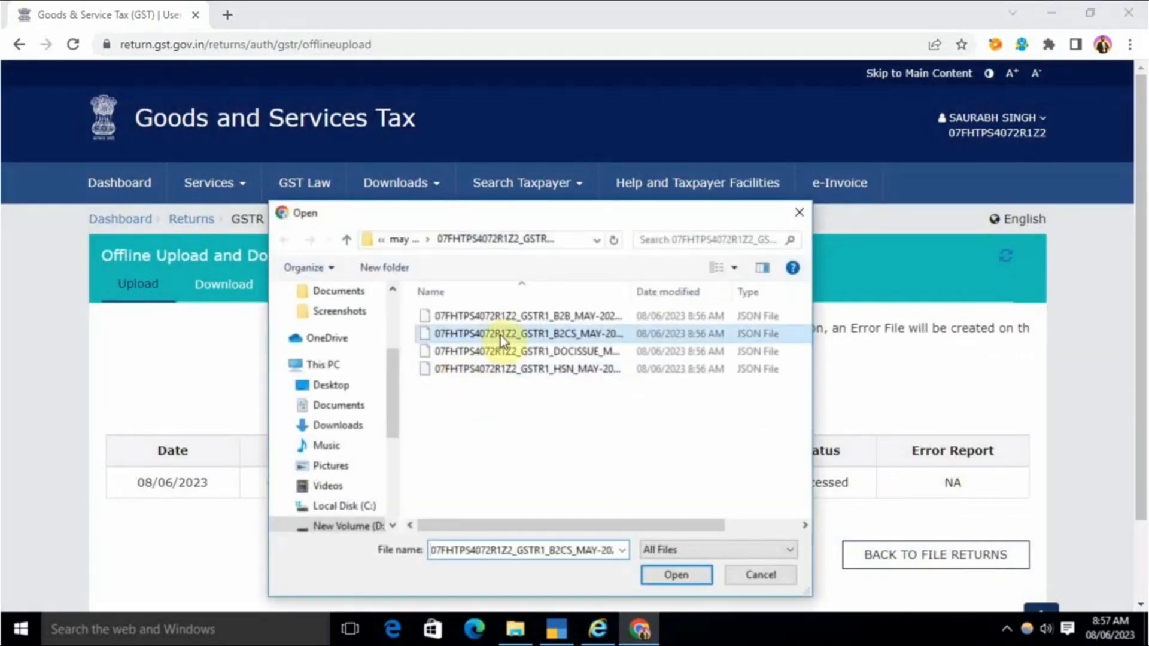
{"action": "left_click", "coordinate": [682, 575]}
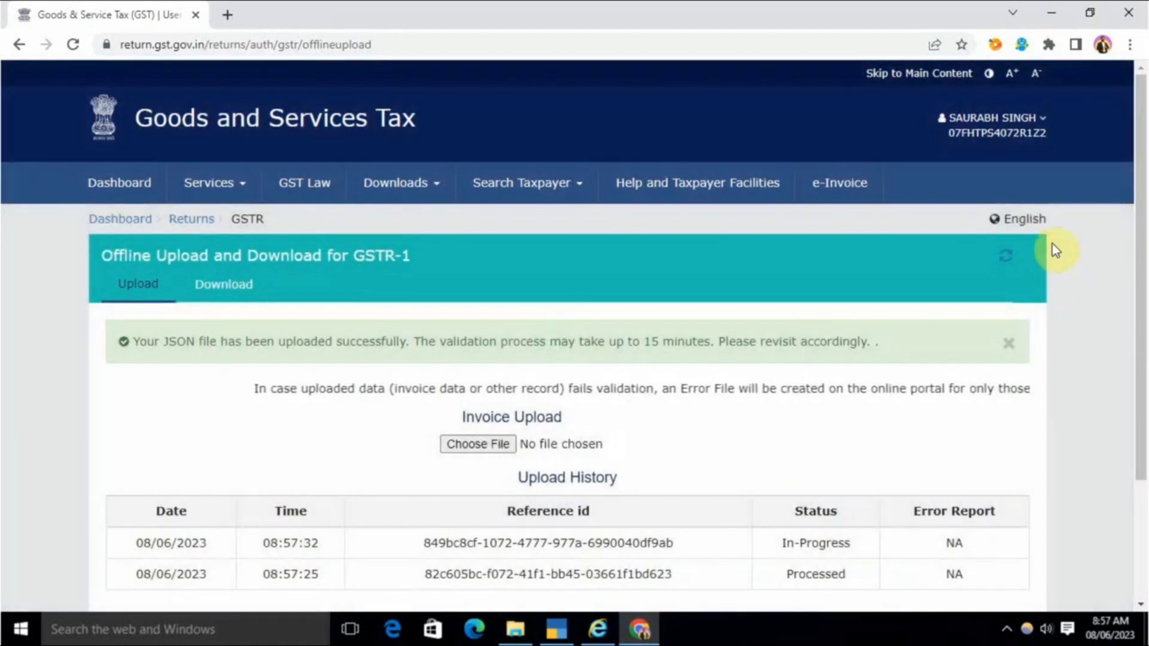
{"action": "left_click", "coordinate": [1019, 266]}
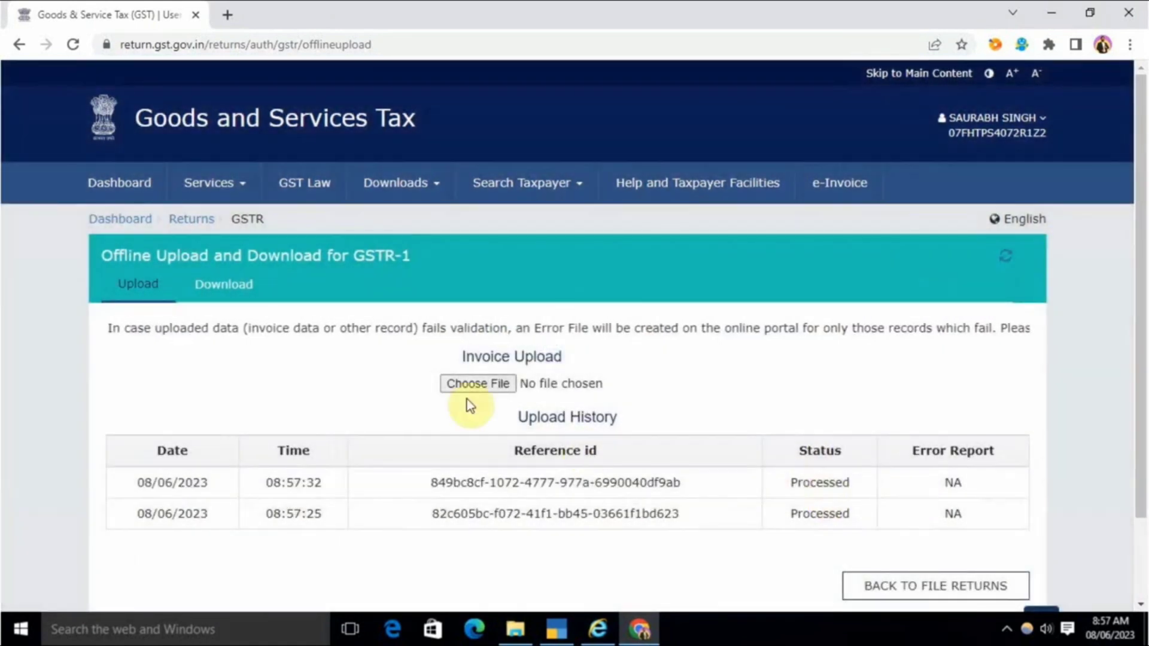
Step: Upload the exported HSN JSON file for GSTR-1 and refresh its processing status
{"action": "left_click", "coordinate": [477, 385]}
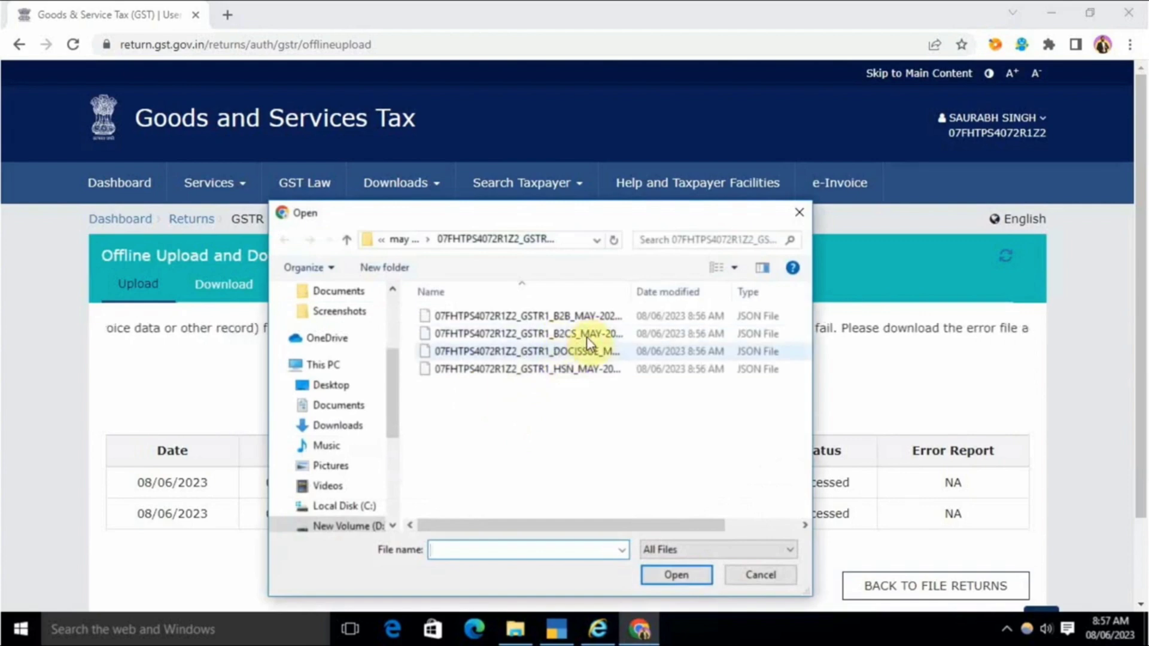
{"action": "left_click", "coordinate": [578, 370]}
{"action": "left_click", "coordinate": [675, 575]}
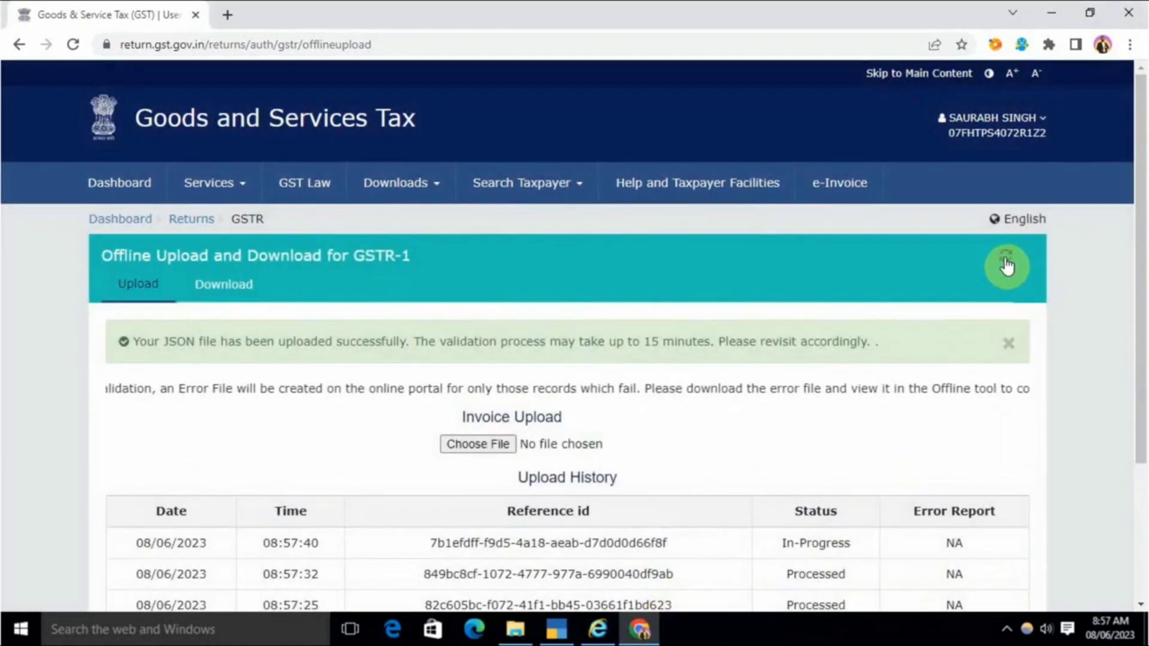
{"action": "left_click", "coordinate": [1007, 266]}
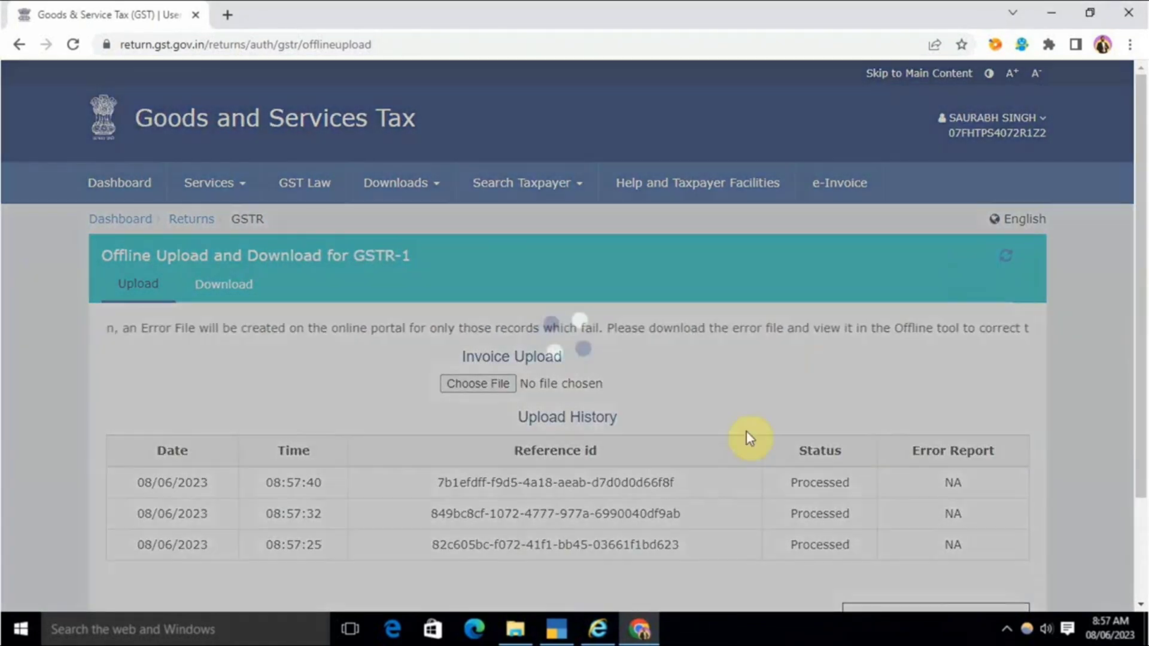
Step: Upload the exported DOCISSUE JSON file for GSTR-1 and refresh its processing status
{"action": "scroll", "coordinate": [746, 432], "scroll_direction": "down", "scroll_amount": 2}
{"action": "left_click", "coordinate": [509, 306]}
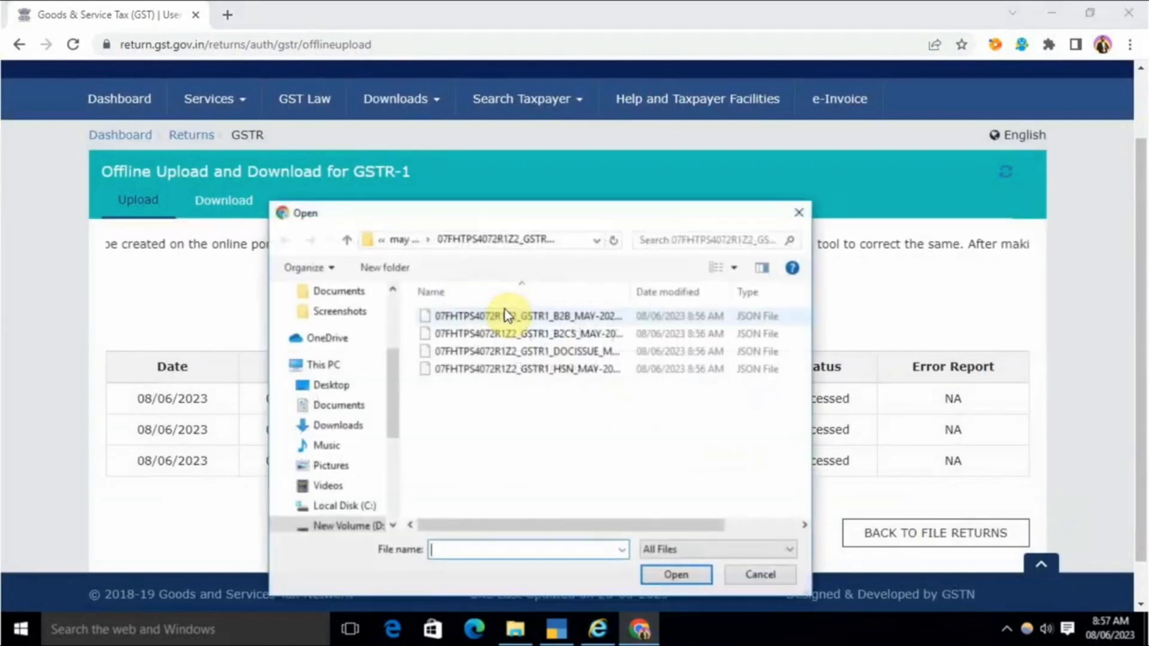
{"action": "left_click", "coordinate": [587, 351]}
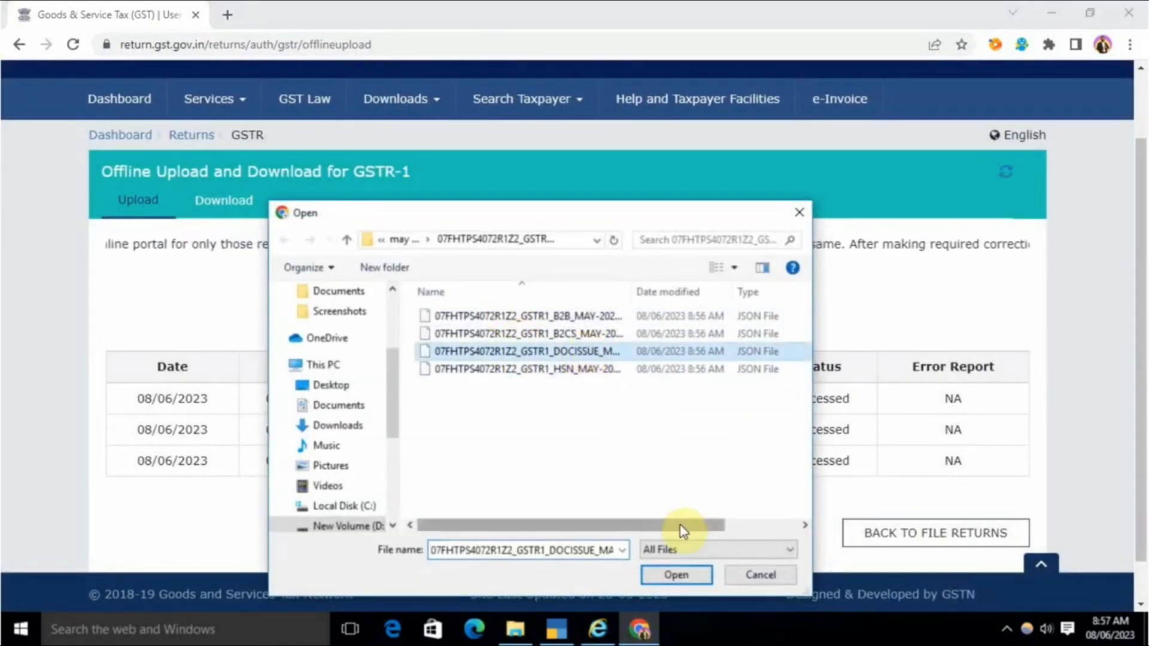
{"action": "left_click", "coordinate": [675, 575]}
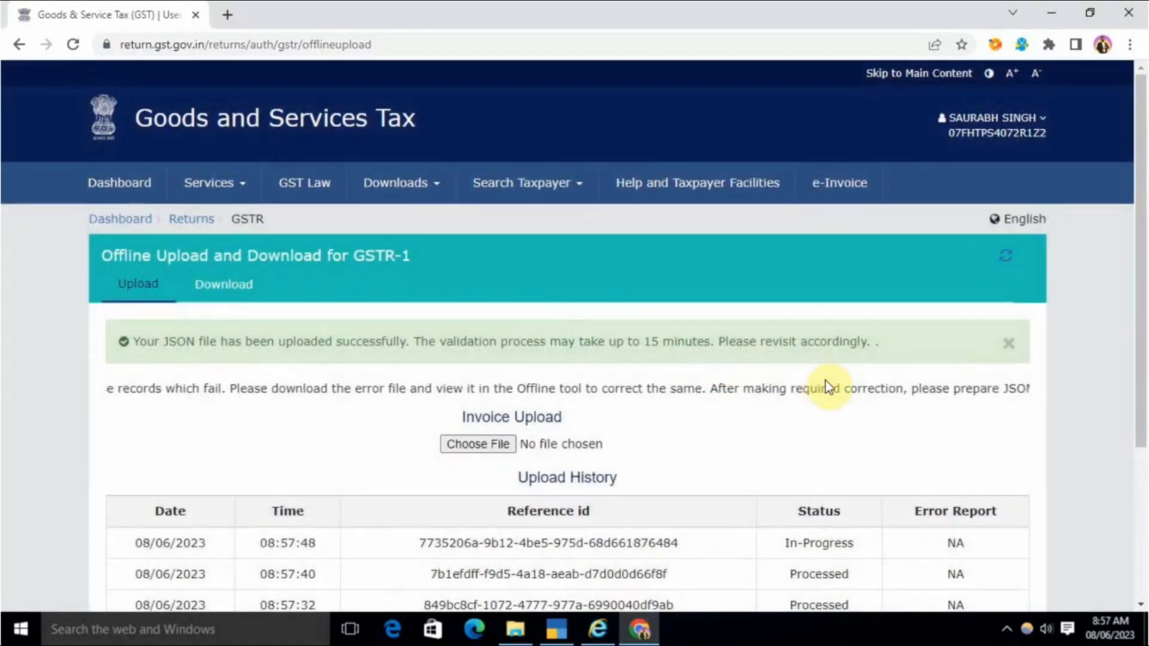
{"action": "scroll", "coordinate": [880, 317], "scroll_direction": "down", "scroll_amount": 2}
{"action": "left_click", "coordinate": [1007, 182]}
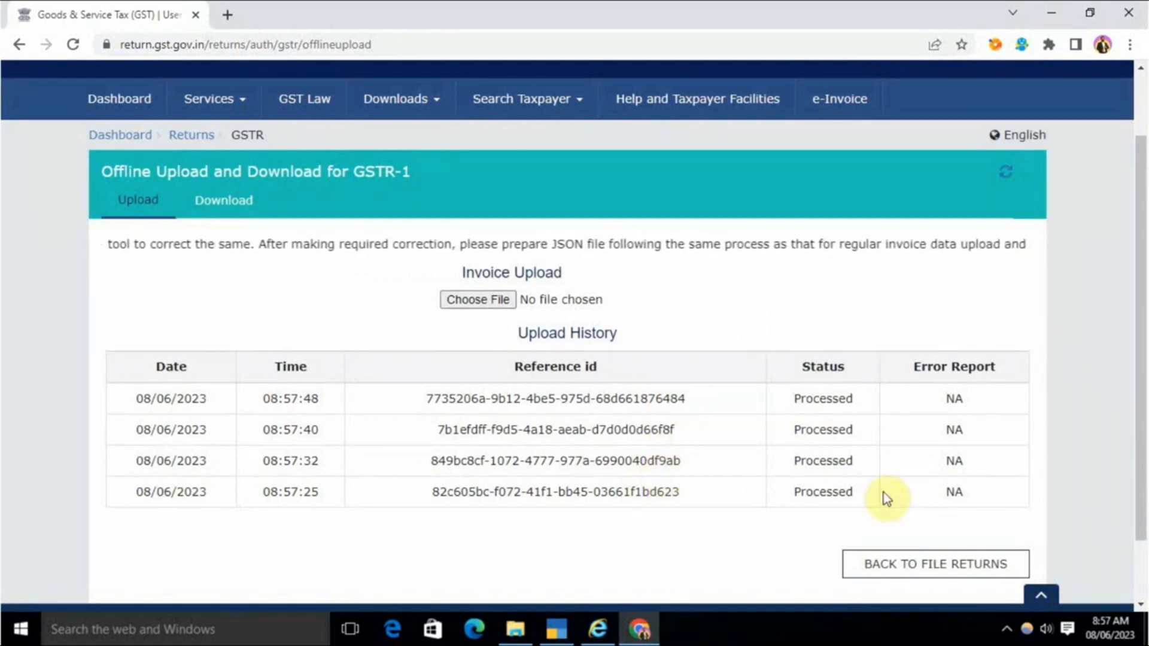
Step: Go back to File Returns, search the returns for May 2023-24 and open the GSTR-1 return details
{"action": "left_click", "coordinate": [891, 568]}
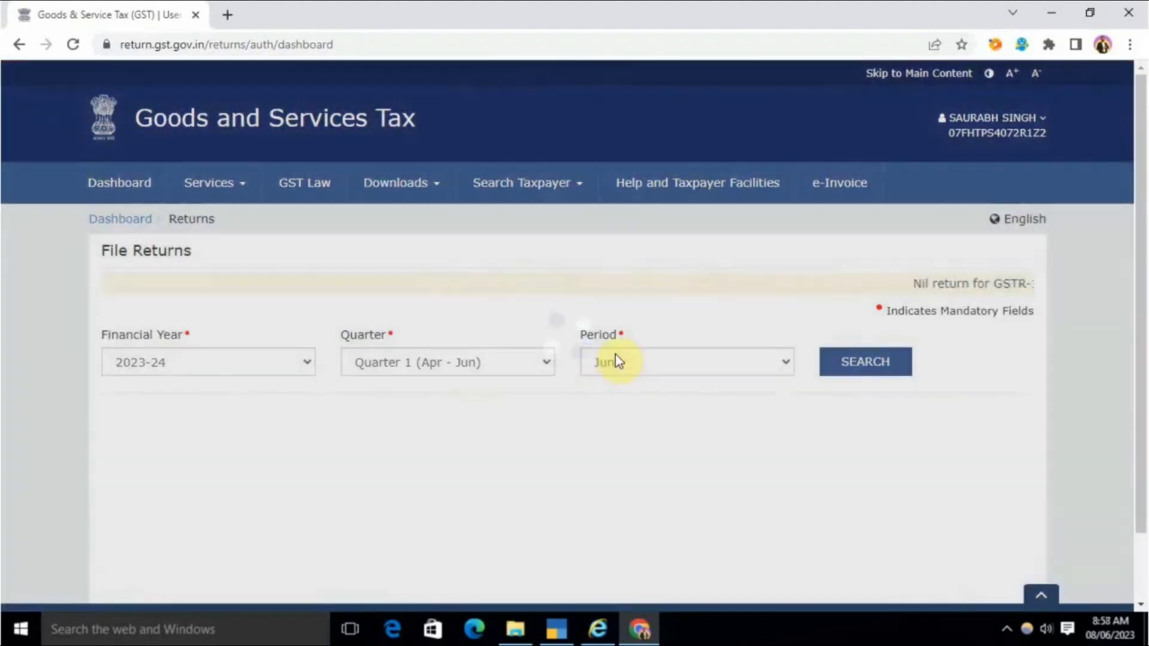
{"action": "left_click", "coordinate": [631, 364]}
{"action": "left_click", "coordinate": [615, 399]}
{"action": "left_click", "coordinate": [866, 361]}
{"action": "scroll", "coordinate": [383, 412], "scroll_direction": "down", "scroll_amount": 5}
{"action": "left_click", "coordinate": [150, 333]}
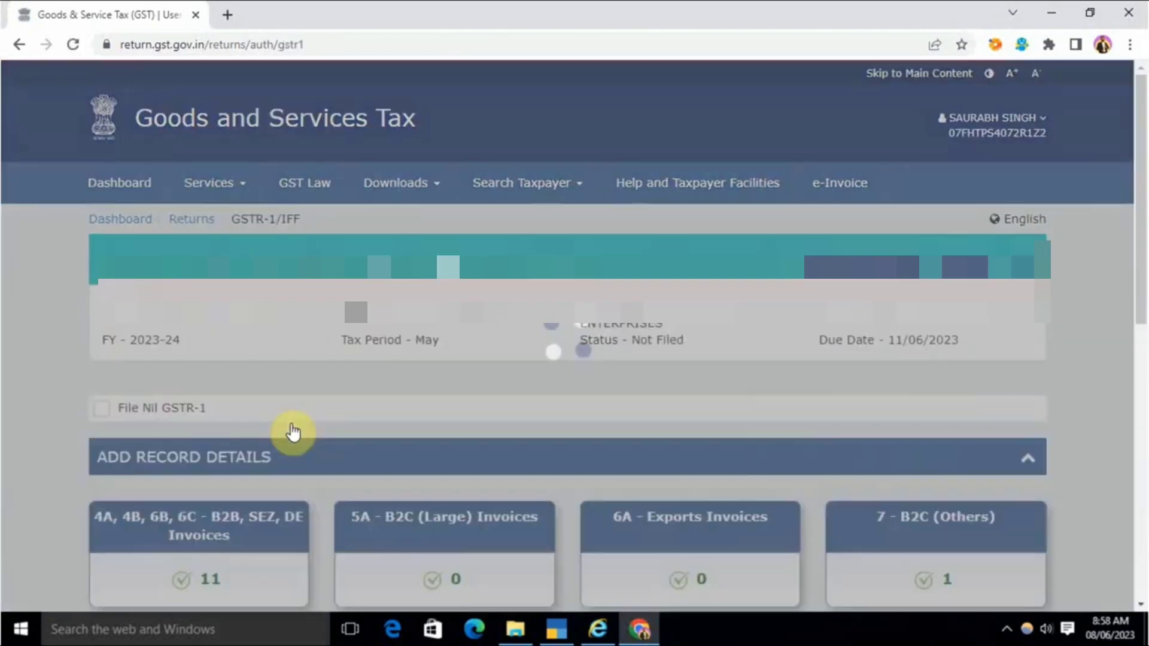
Step: Check the GSTR-1 record counts, generate the return summary and refresh the request status
{"action": "scroll", "coordinate": [295, 431], "scroll_direction": "down", "scroll_amount": 3}
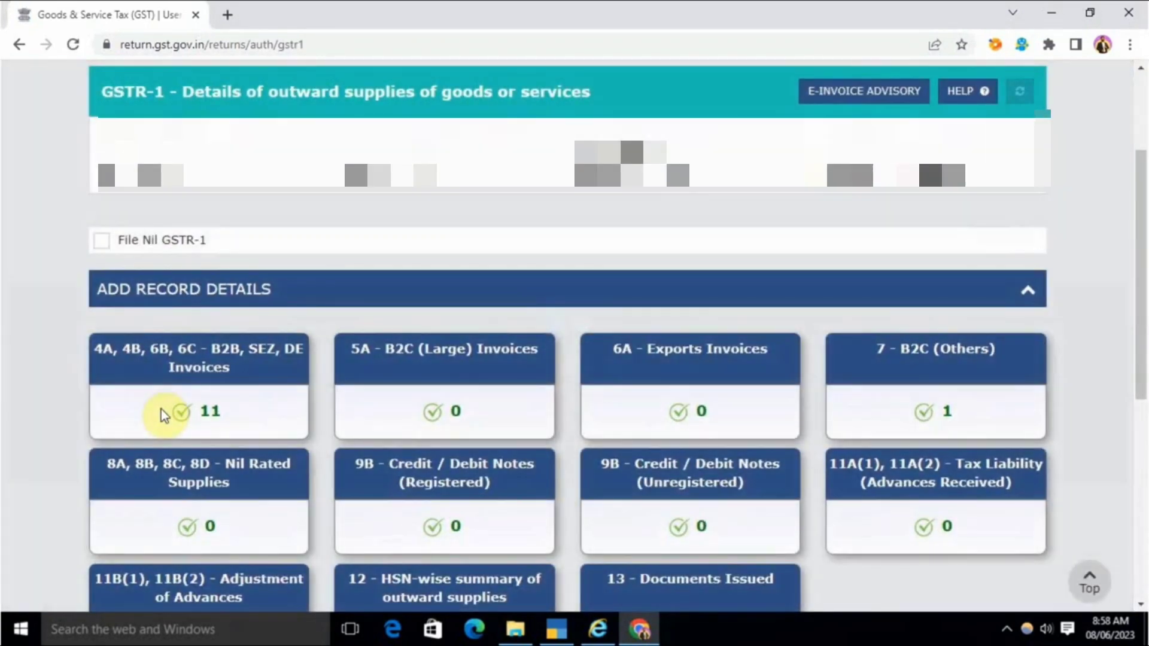
{"action": "scroll", "coordinate": [664, 473], "scroll_direction": "down", "scroll_amount": 5}
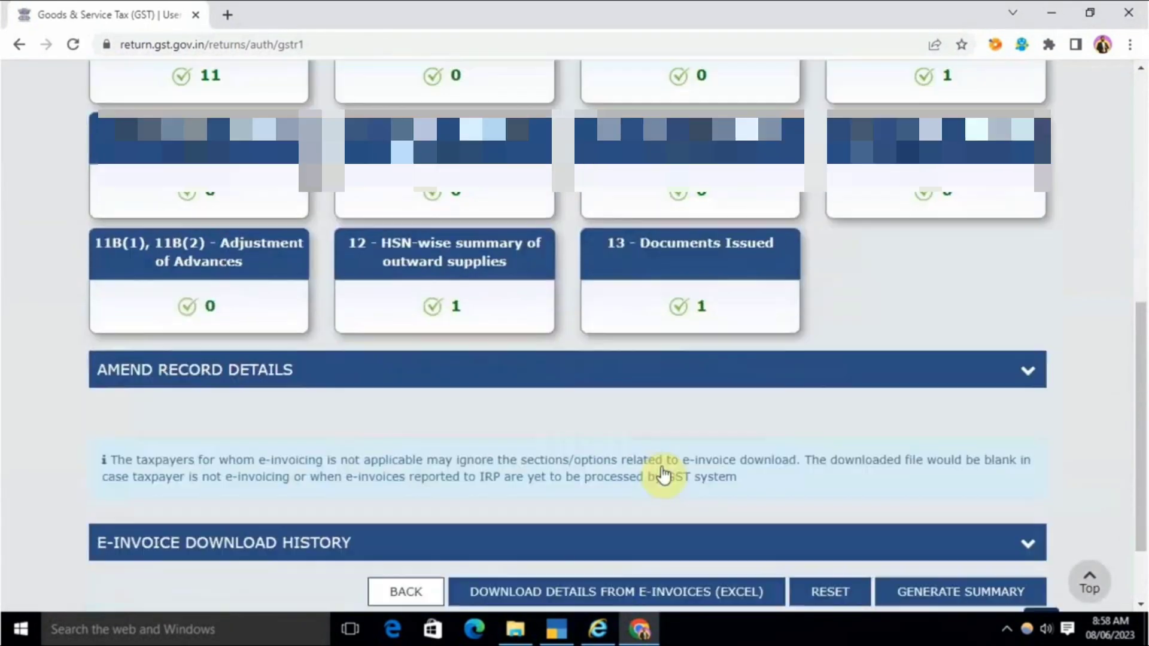
{"action": "scroll", "coordinate": [547, 390], "scroll_direction": "down", "scroll_amount": 3}
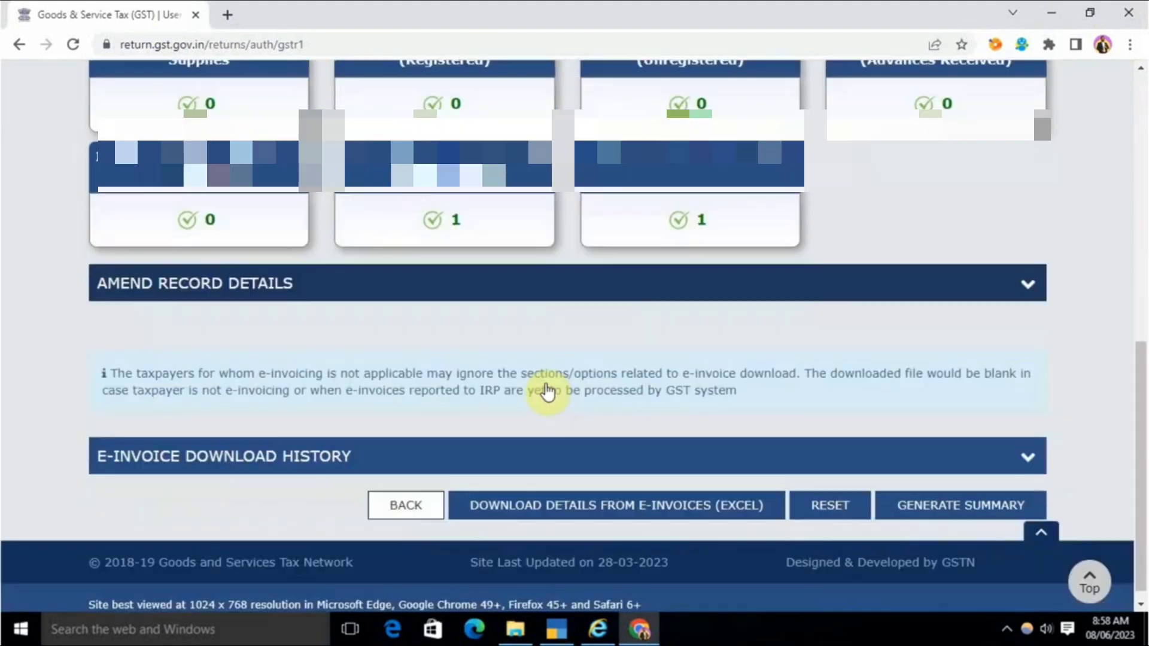
{"action": "left_click", "coordinate": [949, 491]}
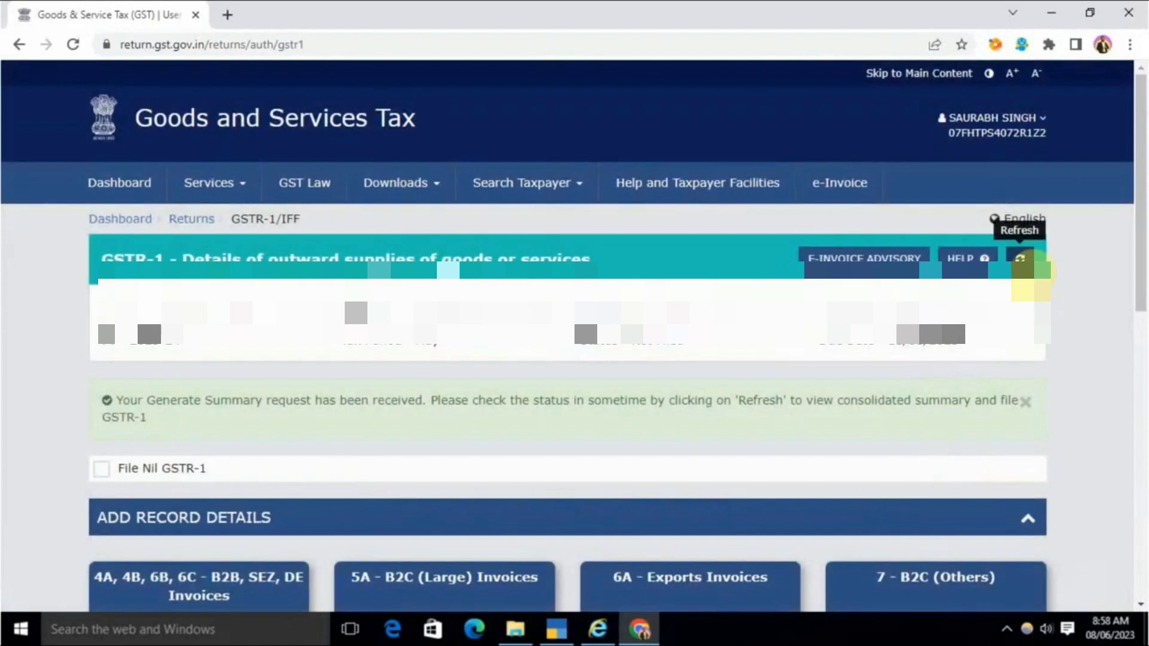
{"action": "left_click", "coordinate": [1020, 258]}
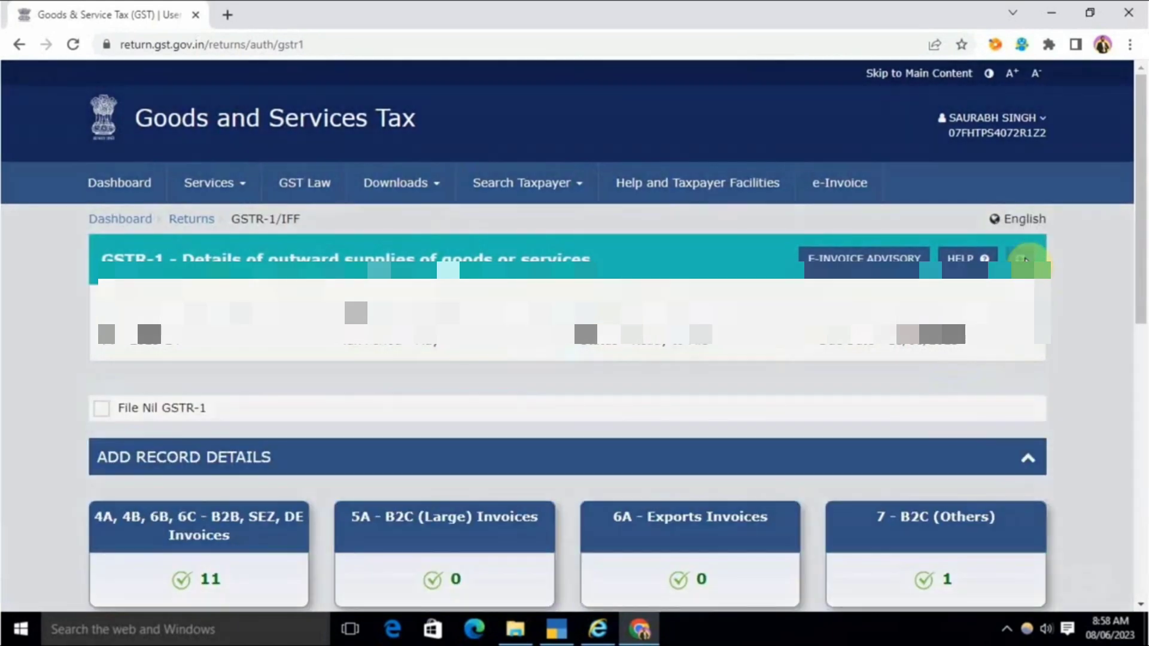
Step: Open the GSTR-1 consolidated summary for filing and review the B2B Regular totals
{"action": "scroll", "coordinate": [820, 359], "scroll_direction": "down", "scroll_amount": 5}
{"action": "scroll", "coordinate": [813, 369], "scroll_direction": "down", "scroll_amount": 5}
{"action": "left_click", "coordinate": [937, 489]}
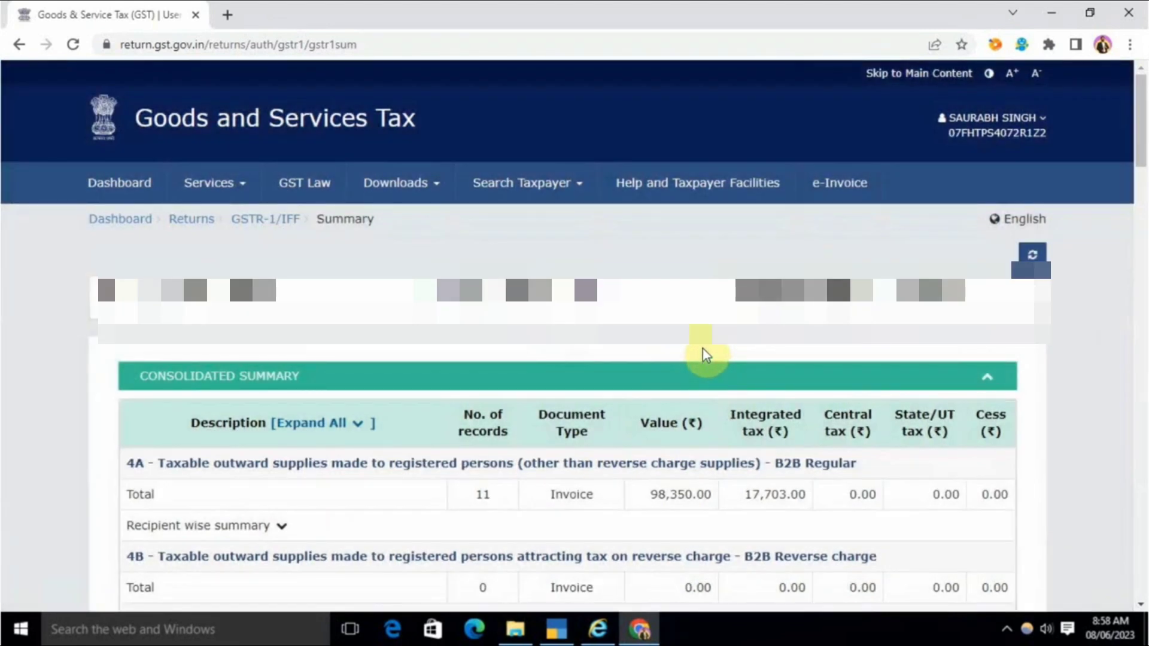
{"action": "scroll", "coordinate": [640, 450], "scroll_direction": "down", "scroll_amount": 2}
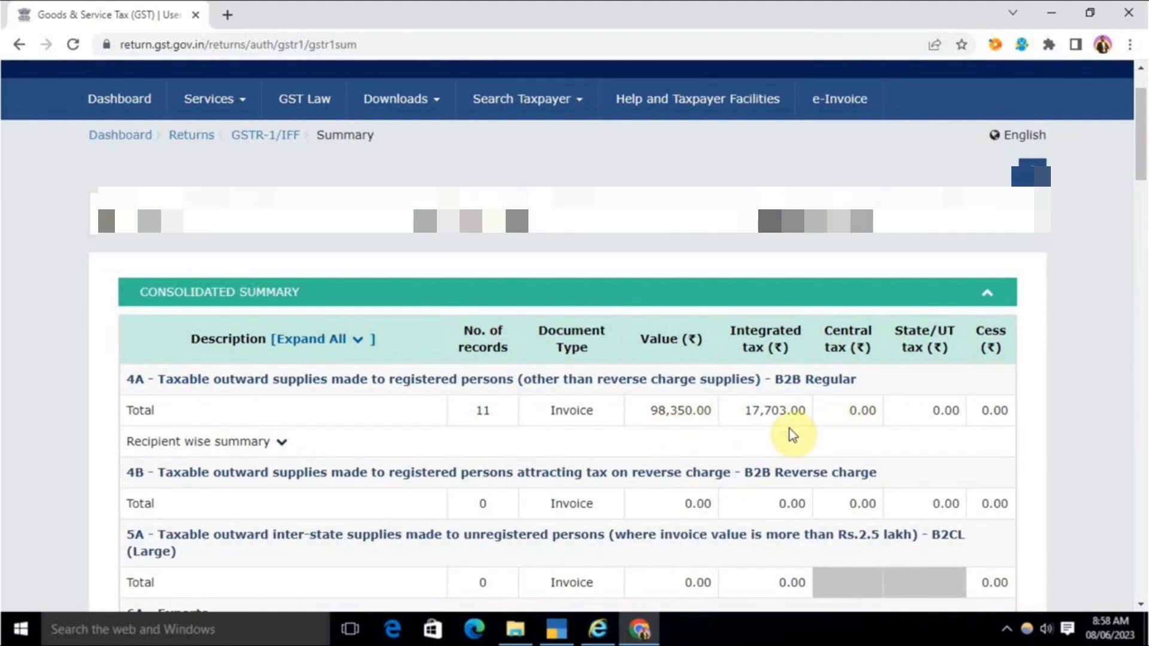
Step: Review the rest of the GSTR-1 consolidated summary, including B2CS (Others), HSN-wise summary, documents issued and total liability
{"action": "scroll", "coordinate": [789, 428], "scroll_direction": "down", "scroll_amount": 10}
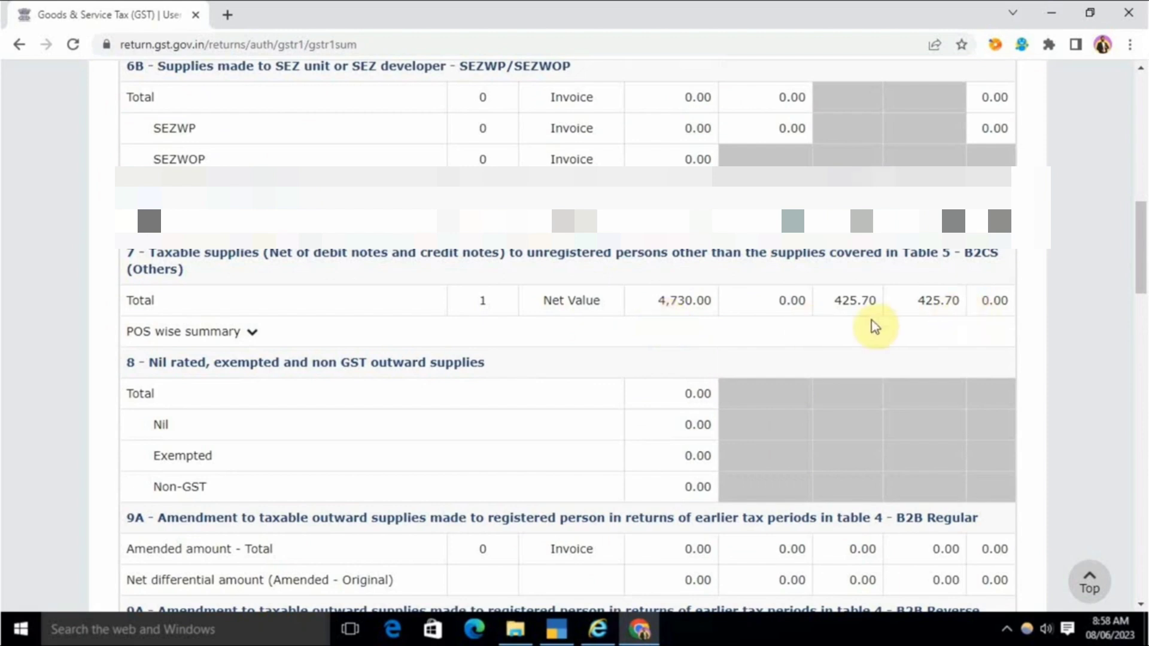
{"action": "scroll", "coordinate": [726, 385], "scroll_direction": "down", "scroll_amount": 5}
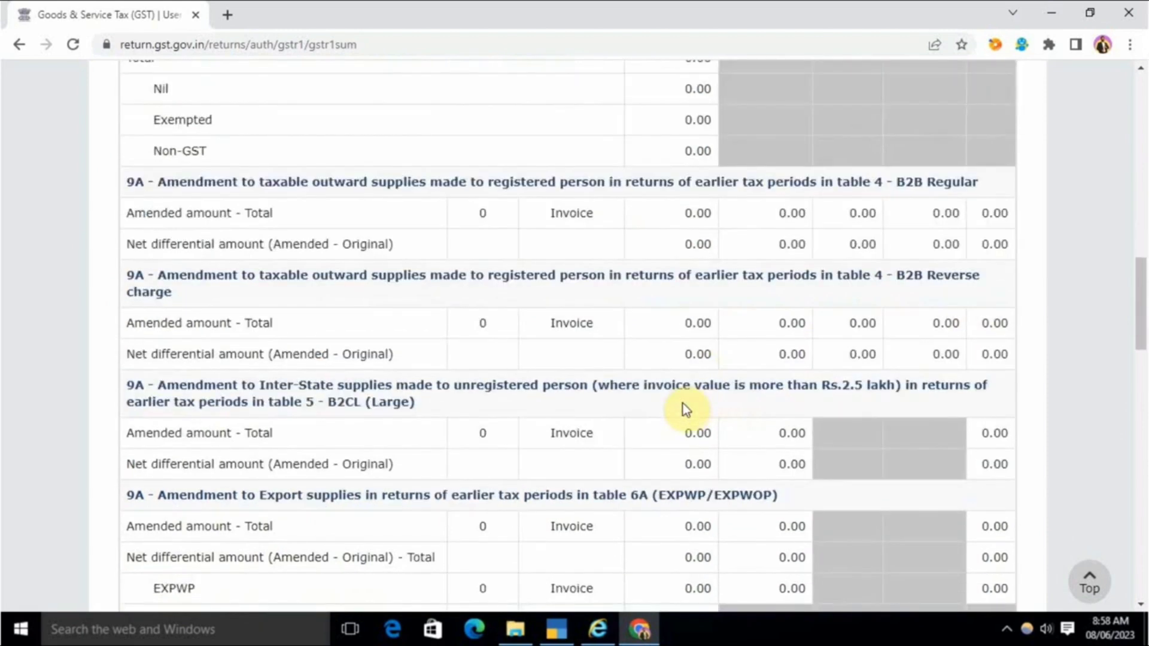
{"action": "scroll", "coordinate": [683, 404], "scroll_direction": "down", "scroll_amount": 15}
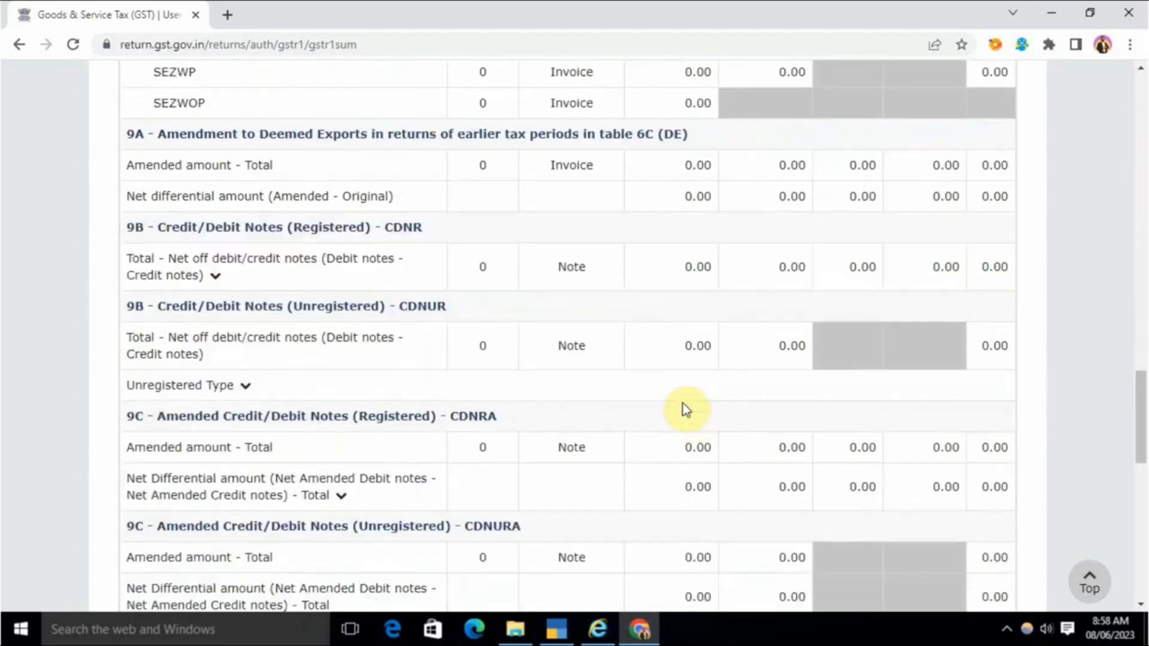
{"action": "scroll", "coordinate": [683, 404], "scroll_direction": "down", "scroll_amount": 7}
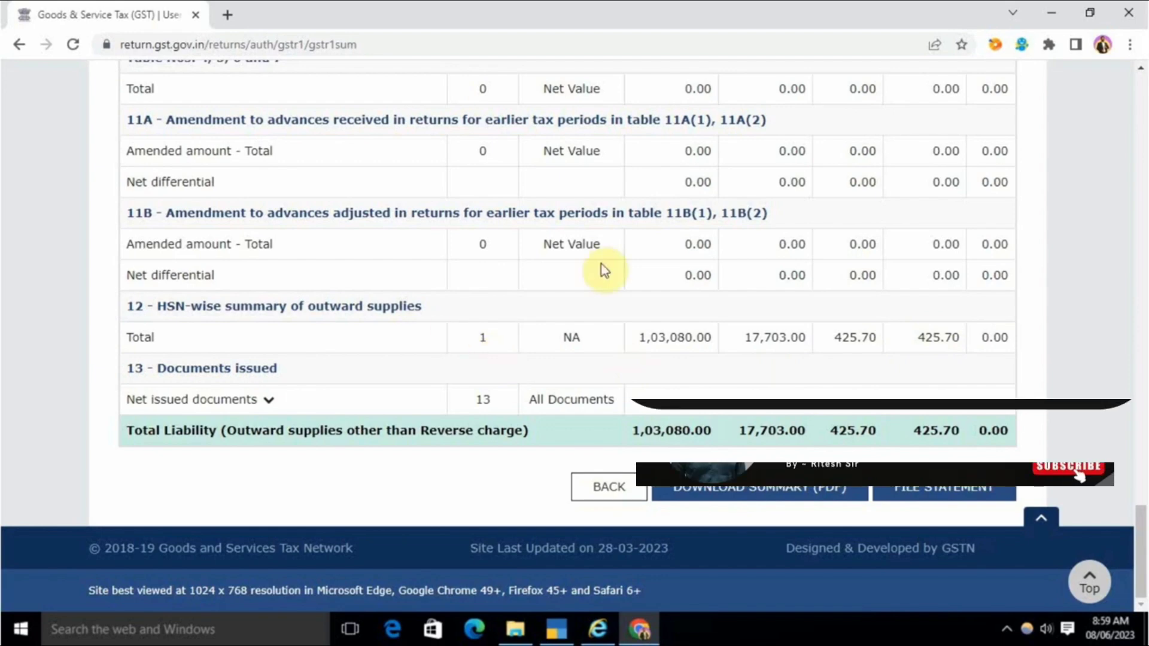
{"action": "scroll", "coordinate": [450, 323], "scroll_direction": "up", "scroll_amount": 10}
{"action": "scroll", "coordinate": [678, 409], "scroll_direction": "up", "scroll_amount": 15}
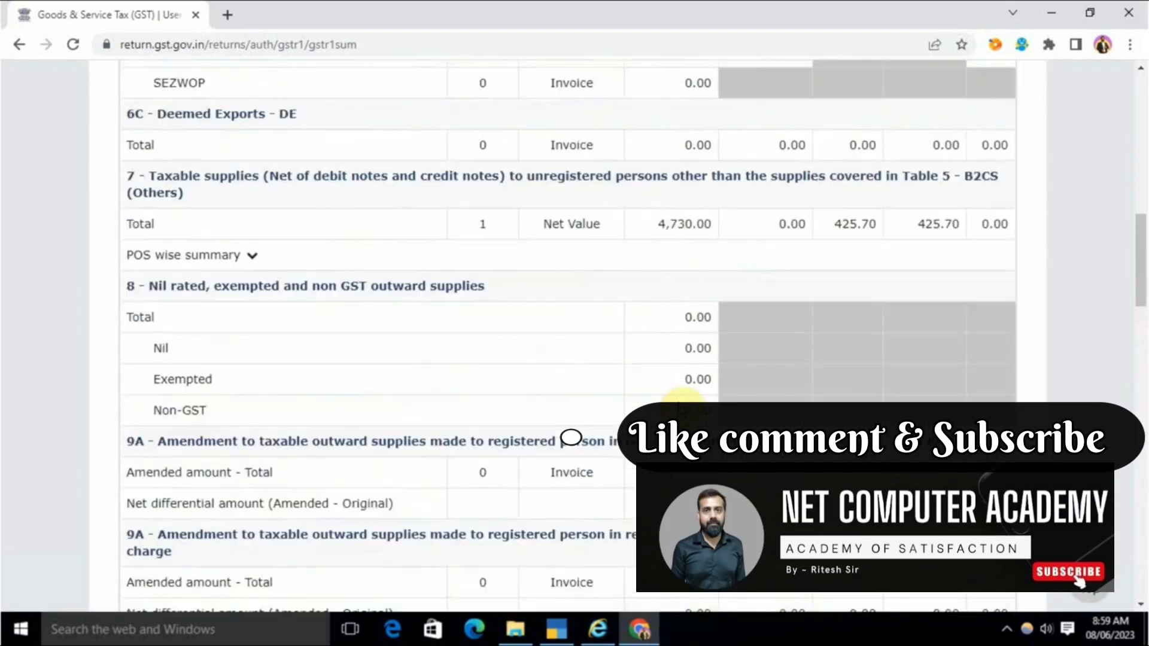
{"action": "scroll", "coordinate": [678, 409], "scroll_direction": "down", "scroll_amount": 20}
{"action": "scroll", "coordinate": [678, 409], "scroll_direction": "down", "scroll_amount": 15}
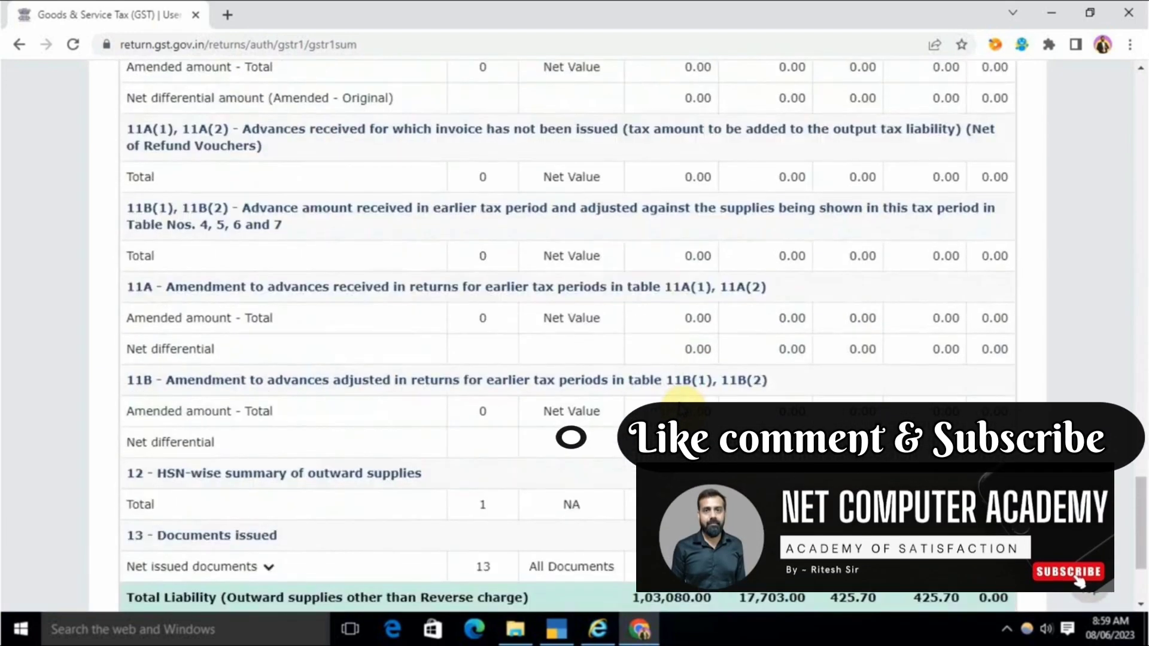
Step: Proceed to file the GSTR-1 statement, accept the declaration and select the authorised signatory
{"action": "left_click", "coordinate": [952, 500]}
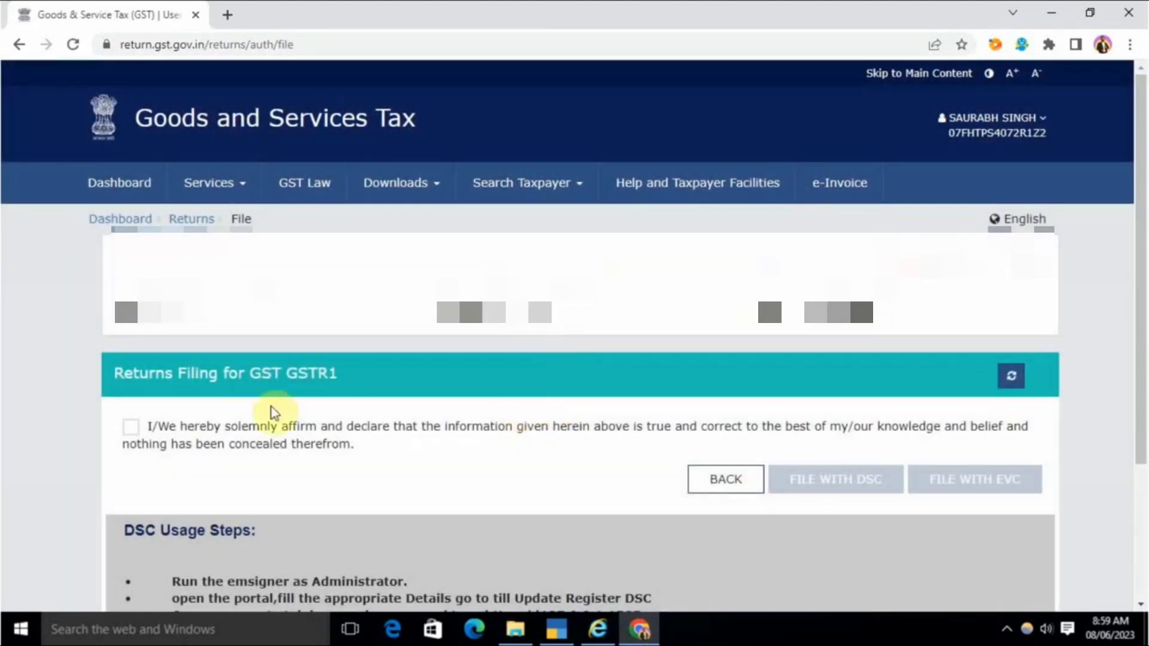
{"action": "left_click", "coordinate": [131, 428]}
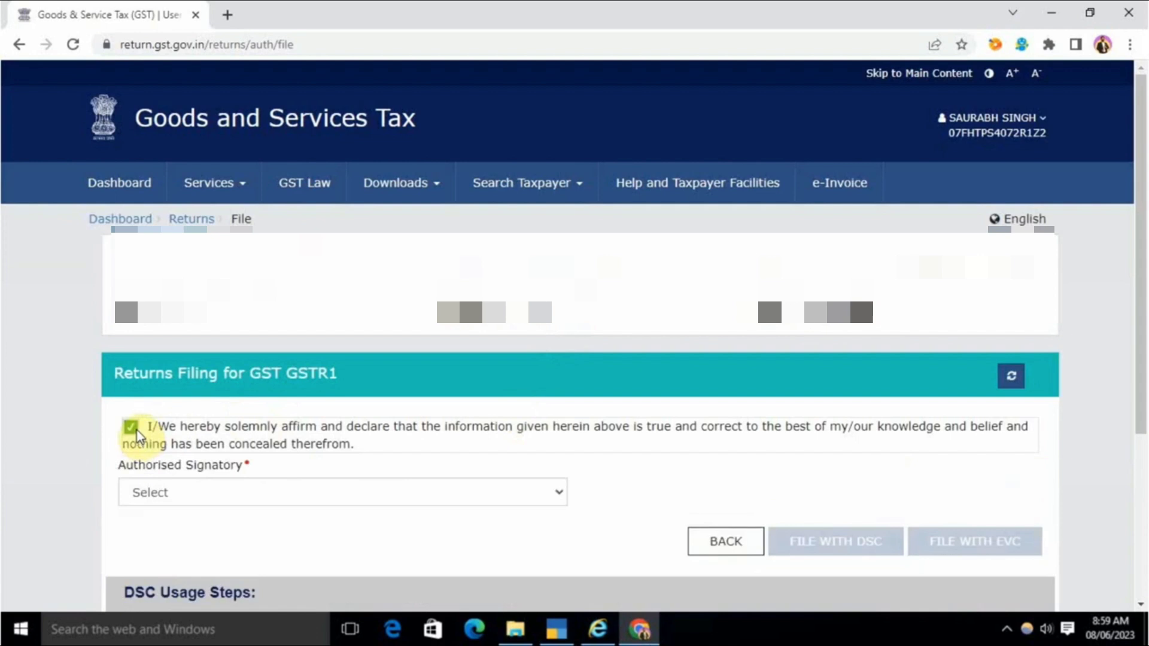
{"action": "left_click", "coordinate": [239, 501]}
{"action": "left_click", "coordinate": [230, 533]}
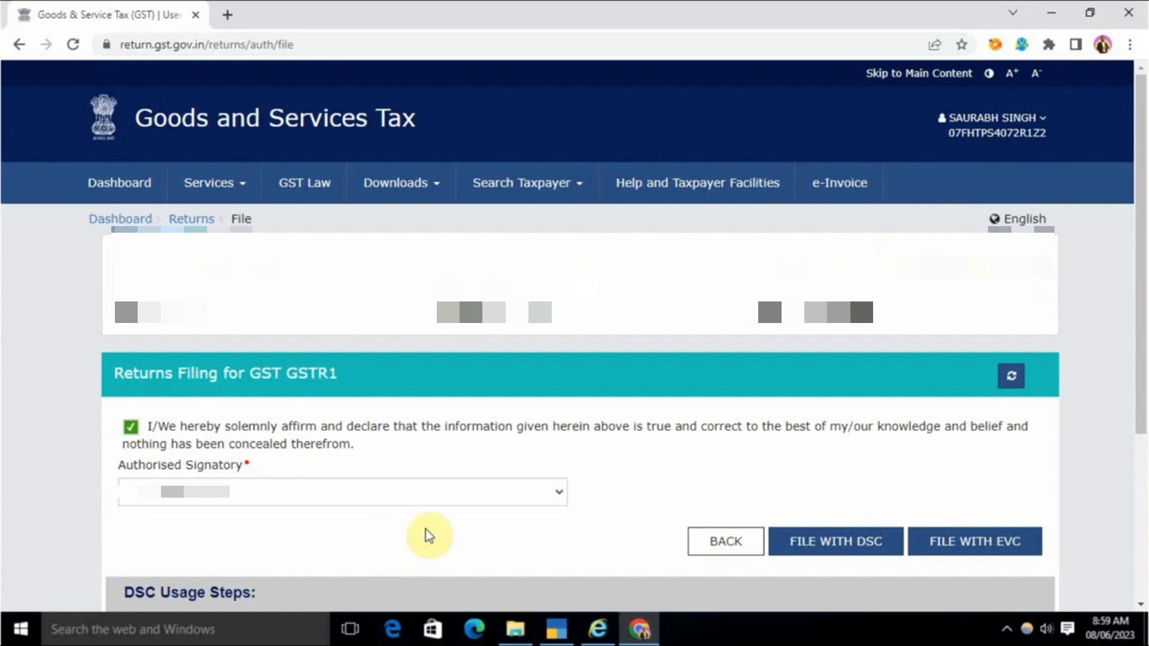
{"action": "scroll", "coordinate": [659, 469], "scroll_direction": "down", "scroll_amount": 3}
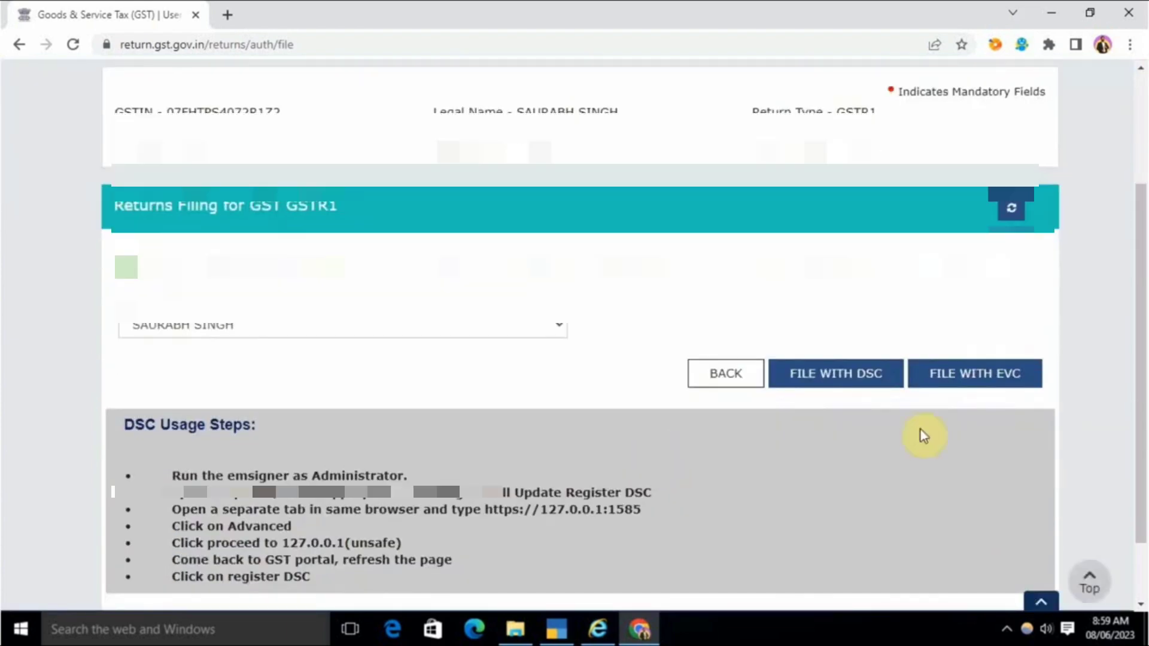